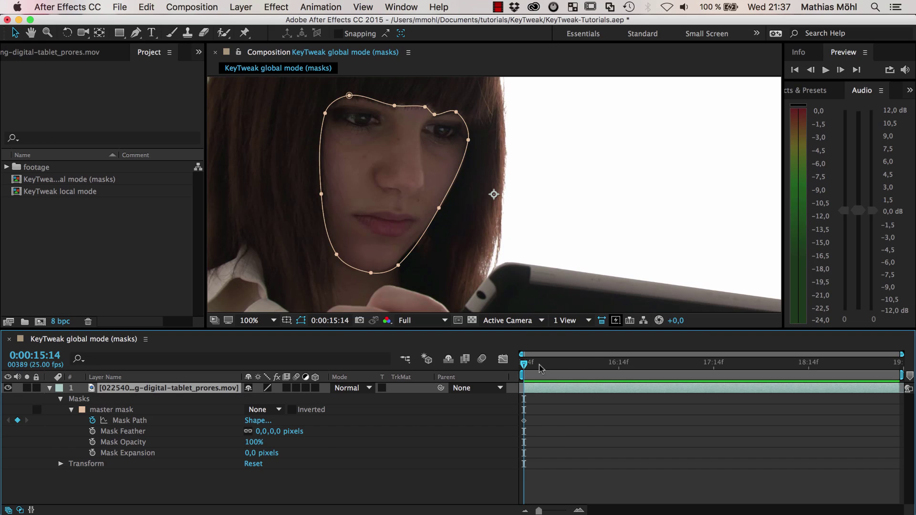
Scrub the KeyTweak global mode (masks) composition to view the master mask around the face
drag(539, 365, 501, 381)
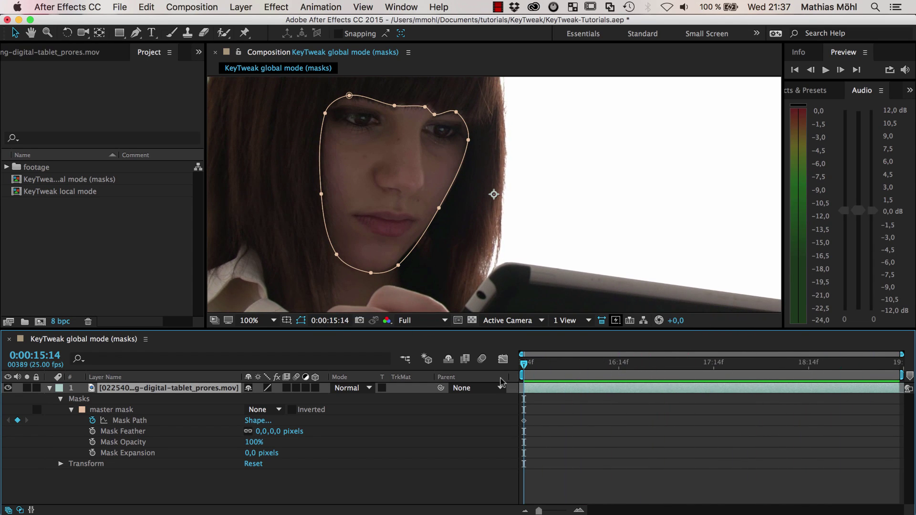
Track the master mask forward using Position, Scale, Rotation & Skew, keying Mask Path to 0:00:19:13
right_click(127, 423)
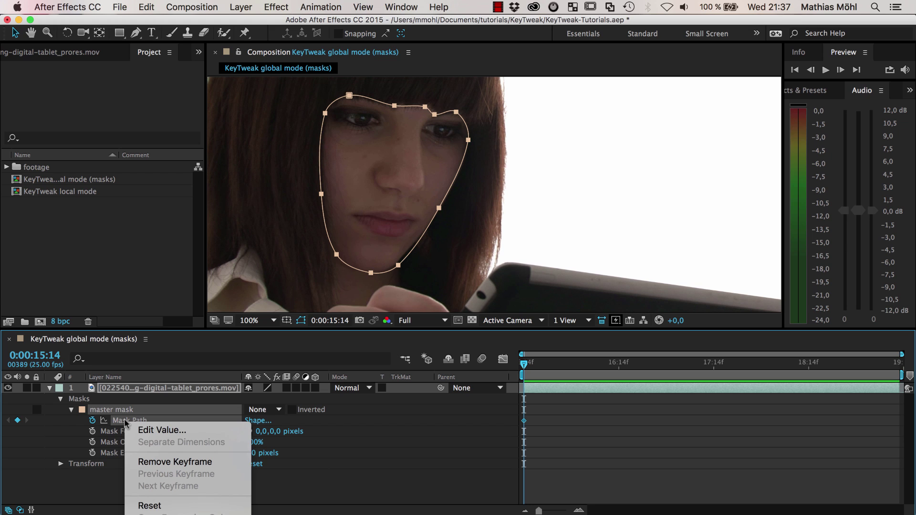
click(121, 415)
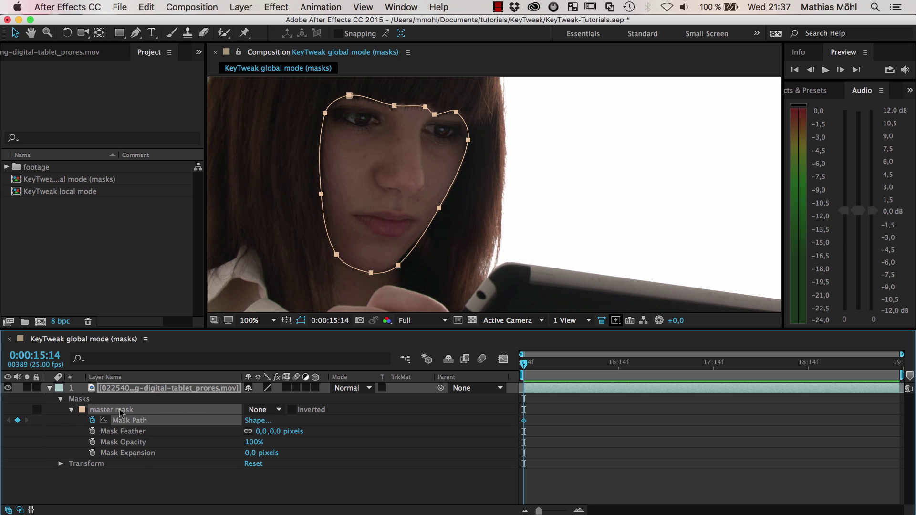
click(137, 421)
click(871, 262)
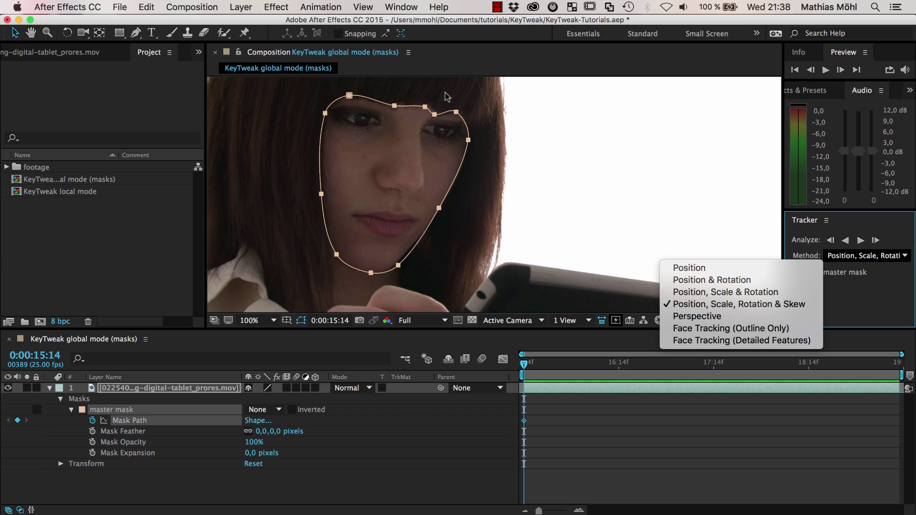
click(731, 304)
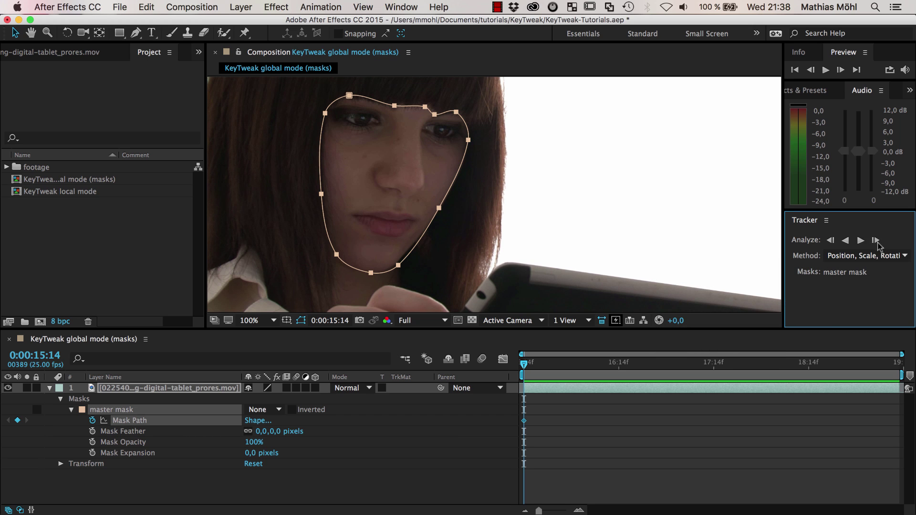
click(861, 241)
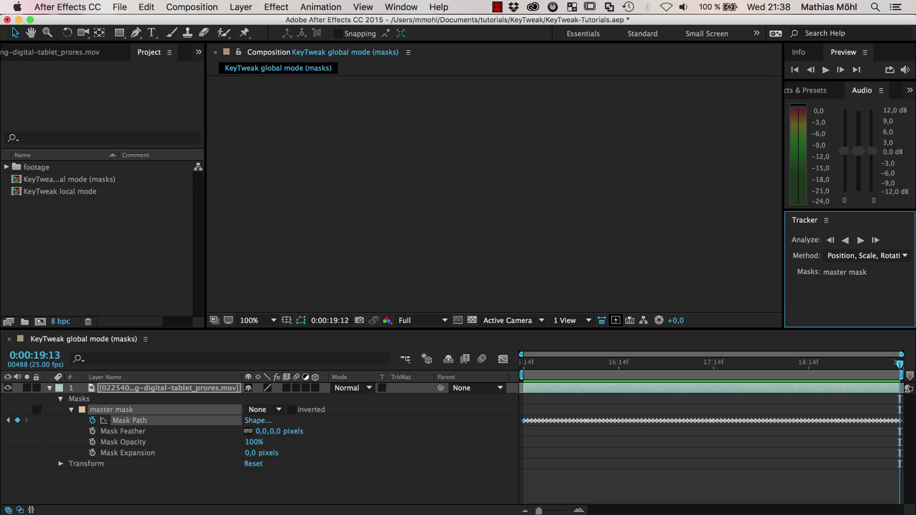
Scrub back through the tracked shot and select the Mask Path keyframe at 0:00:17:17
drag(899, 365, 725, 363)
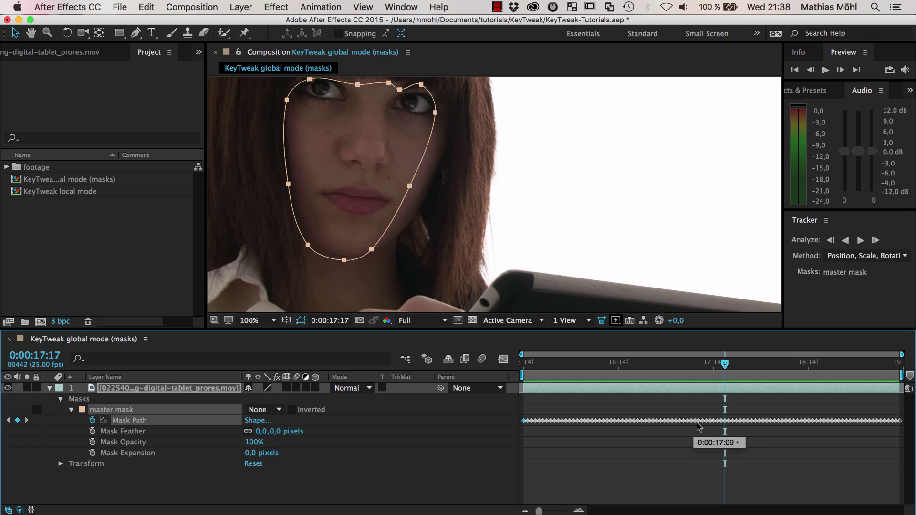
click(724, 421)
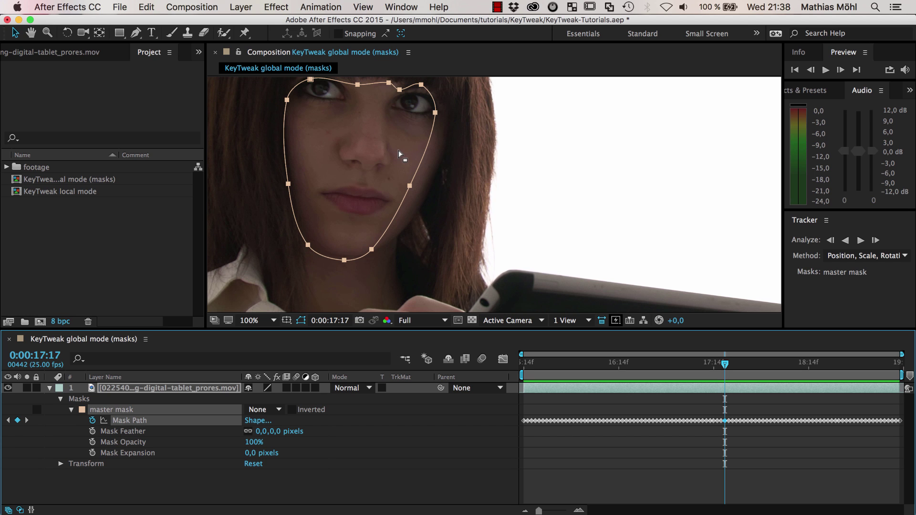
click(408, 7)
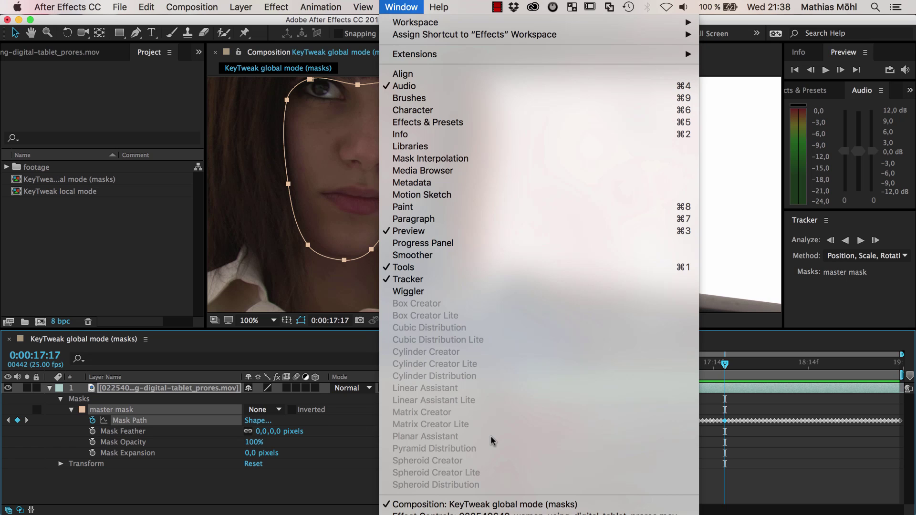
Launch the KeyTweak.jsxbin script panel and dock it on the left over the Project panel
scroll(420, 477, down, 10)
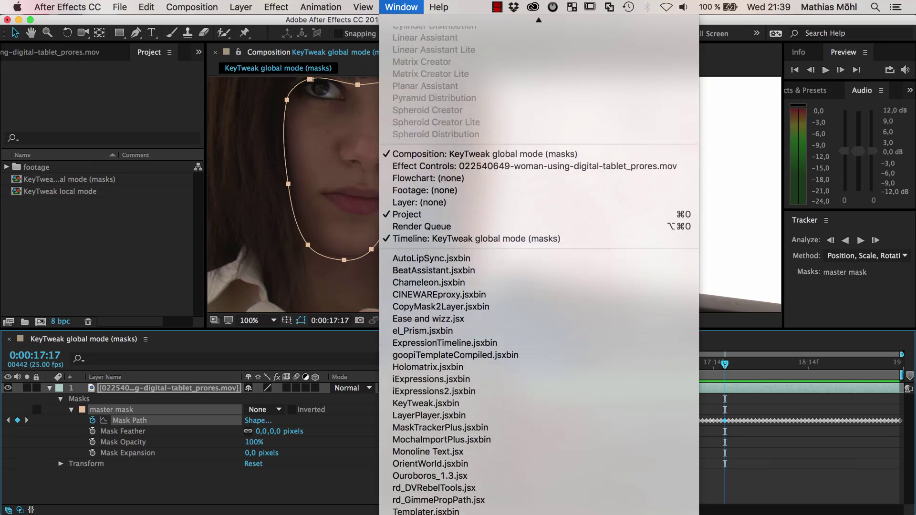
click(414, 391)
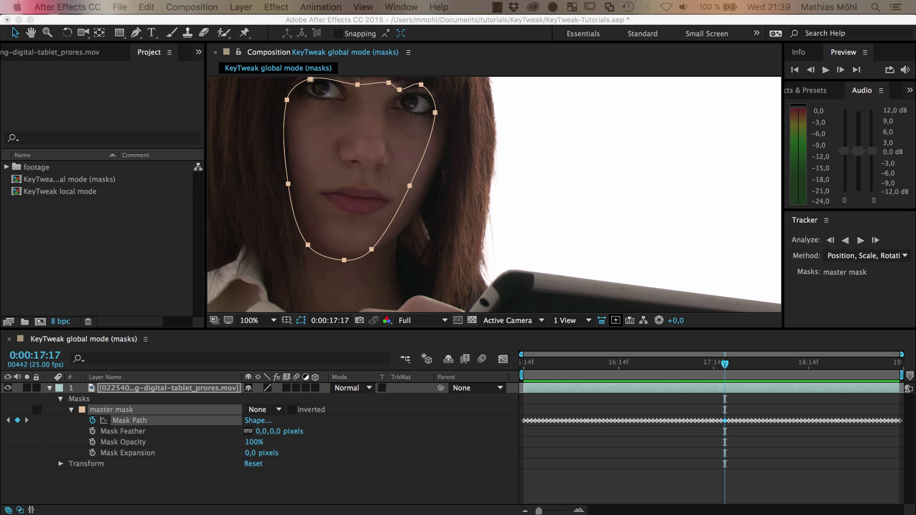
drag(225, 130, 93, 70)
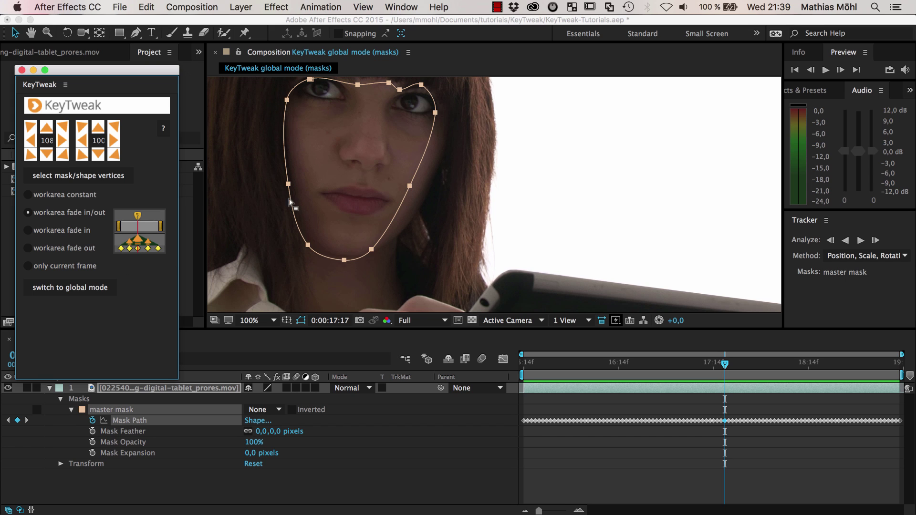
Switch KeyTweak to global mode with workarea only and fill duplicate, and shorten its panel
click(74, 288)
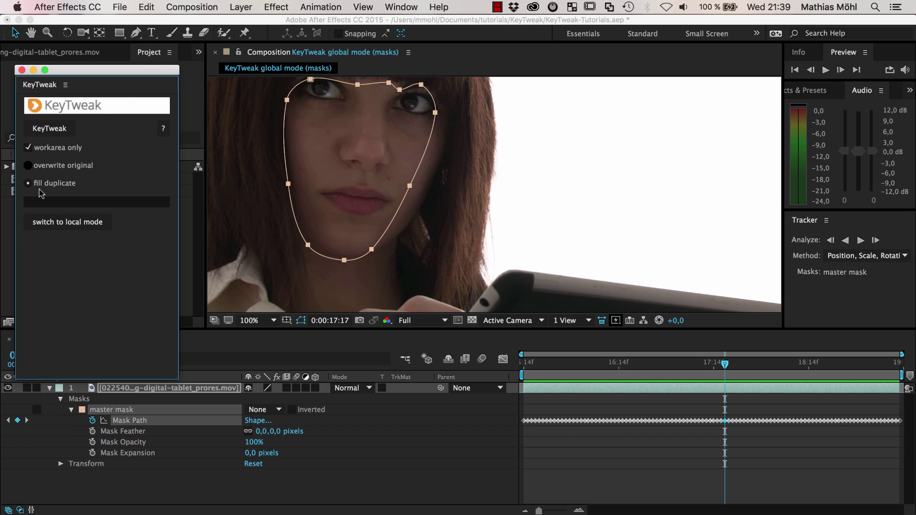
drag(176, 378, 179, 249)
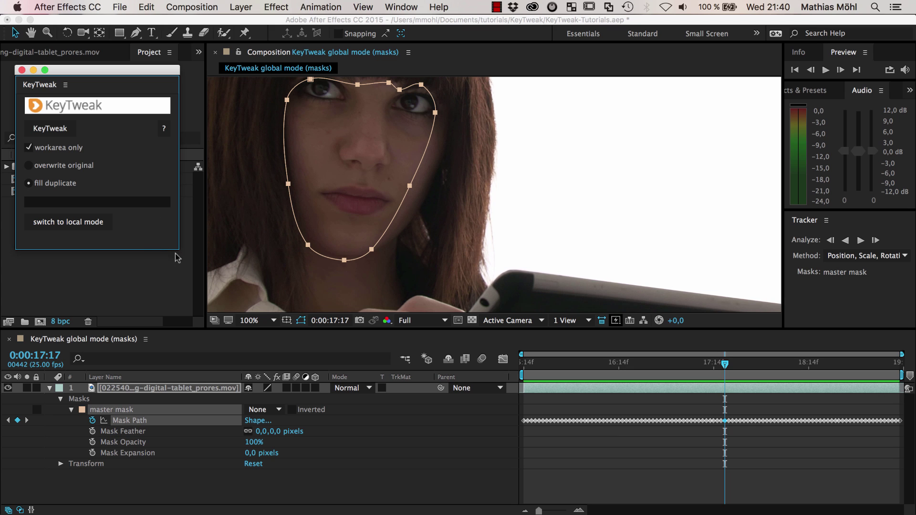
click(120, 413)
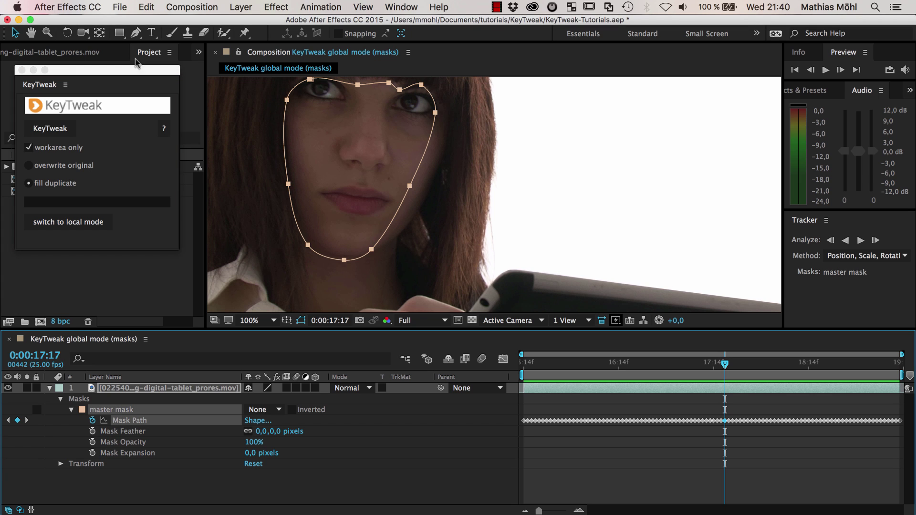
Duplicate the master mask as master mask 2, place it above the original, and colour it red
click(146, 6)
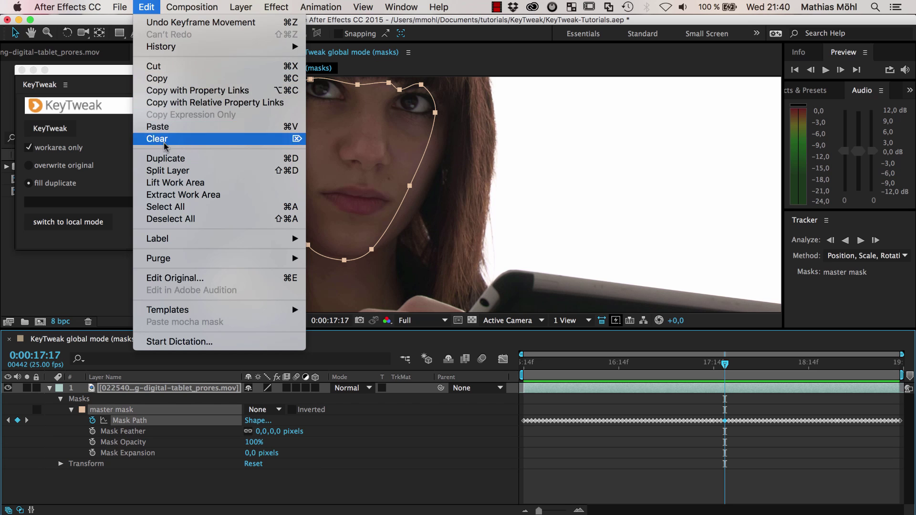
click(168, 159)
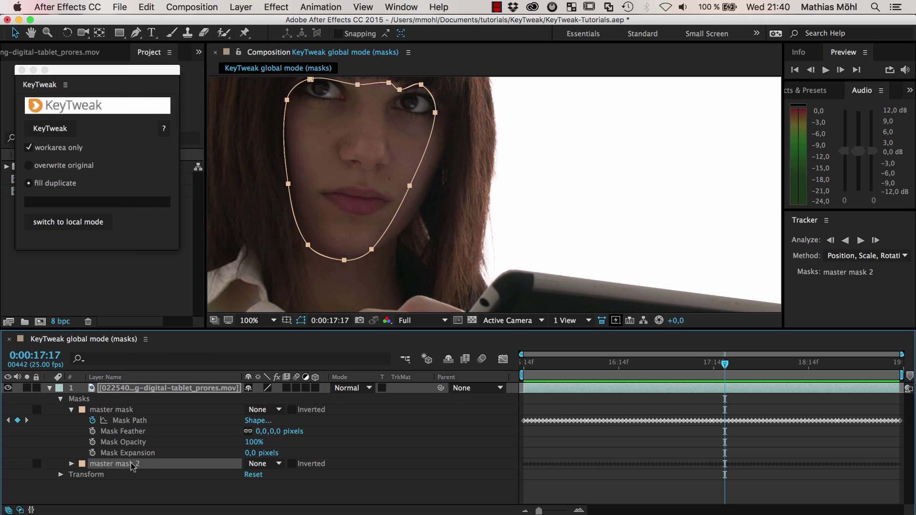
drag(132, 466, 126, 412)
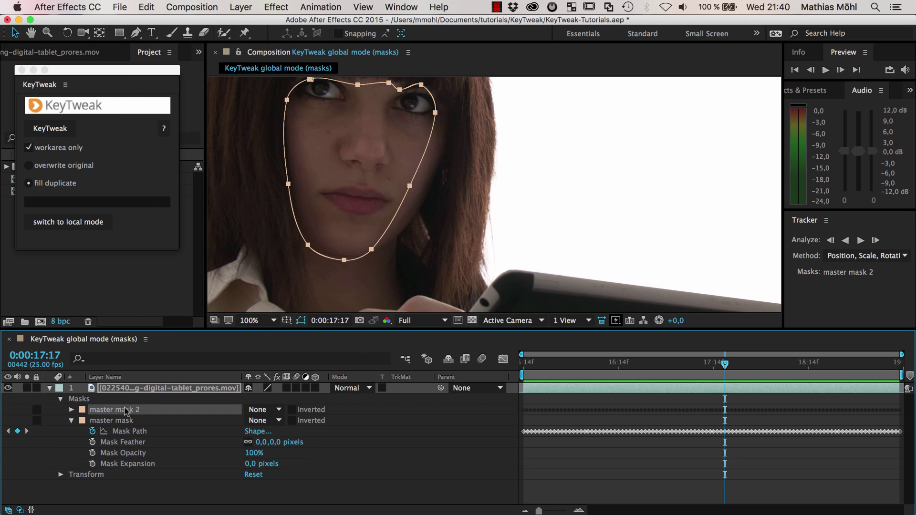
click(82, 412)
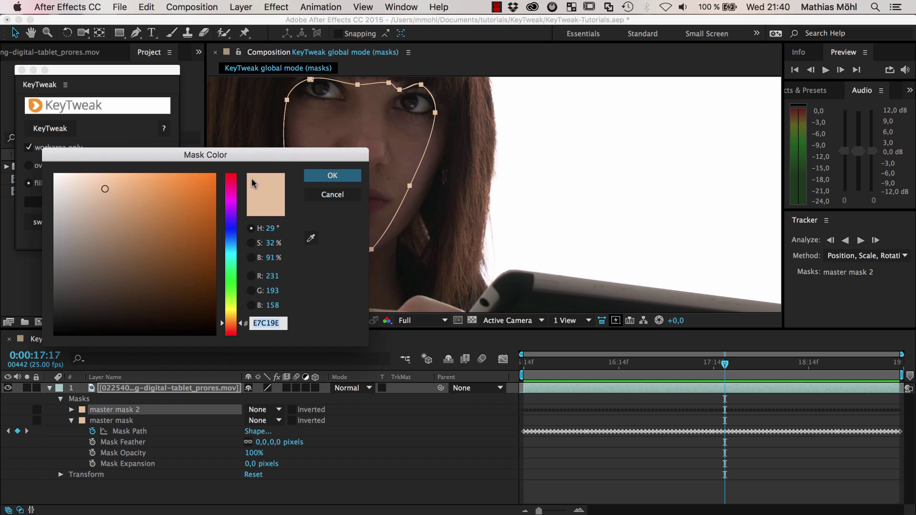
drag(232, 324, 223, 174)
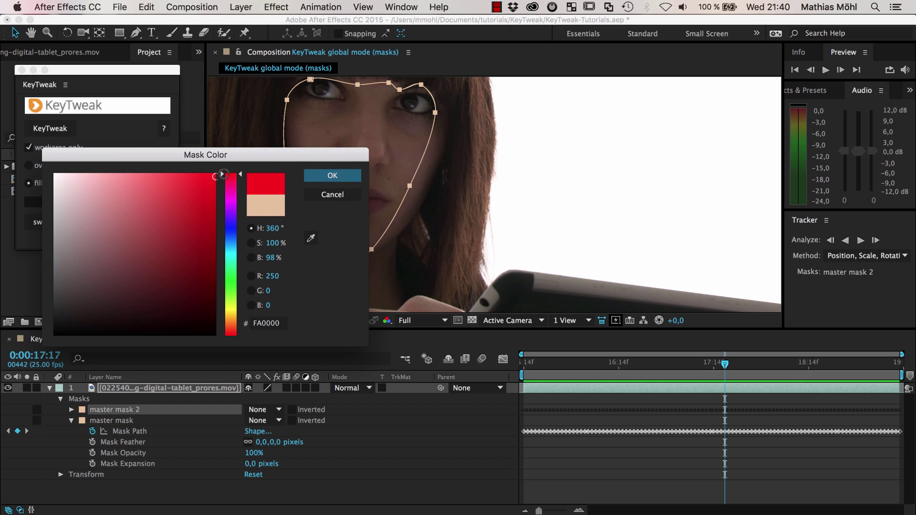
click(348, 174)
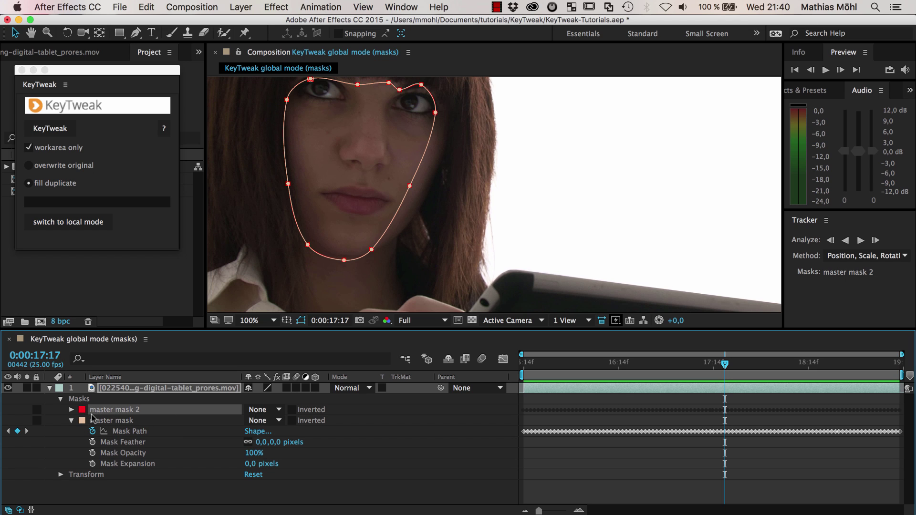
Remove all tracking keyframes from master mask 2's Mask Path and compare the two masks
key(m)
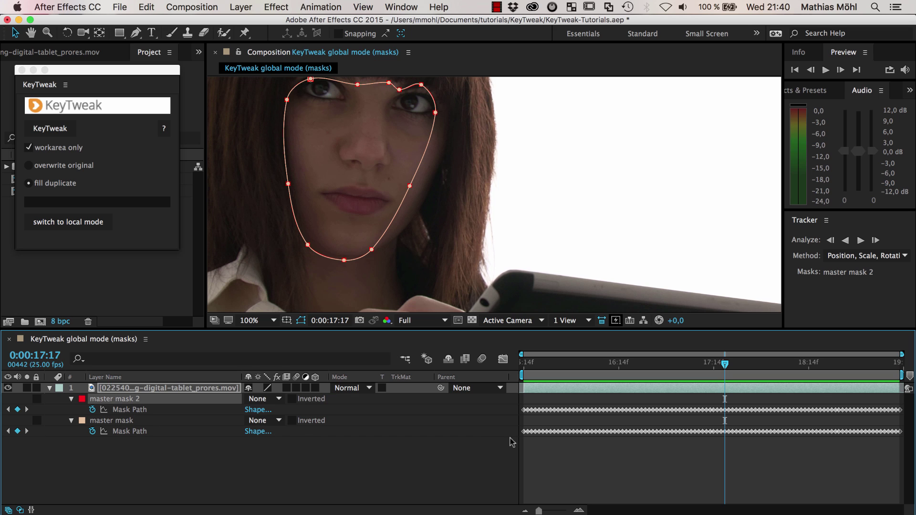
click(93, 410)
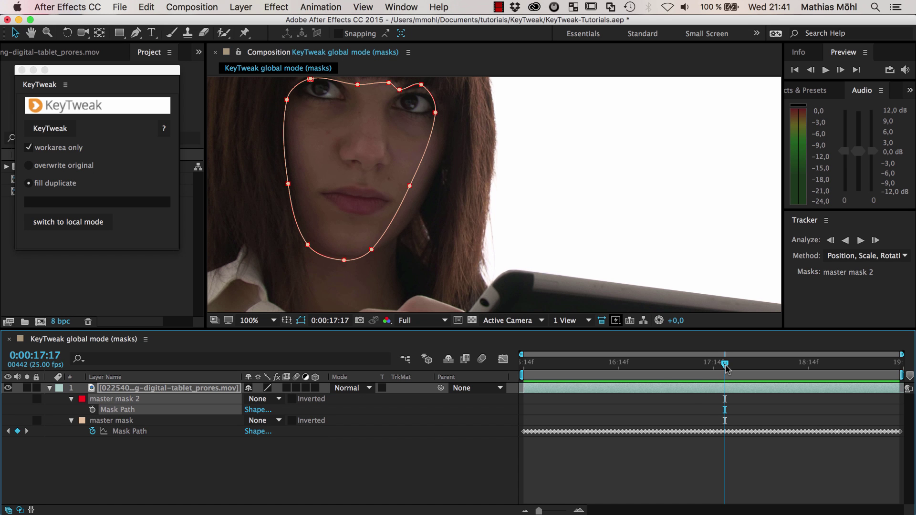
drag(725, 364, 658, 389)
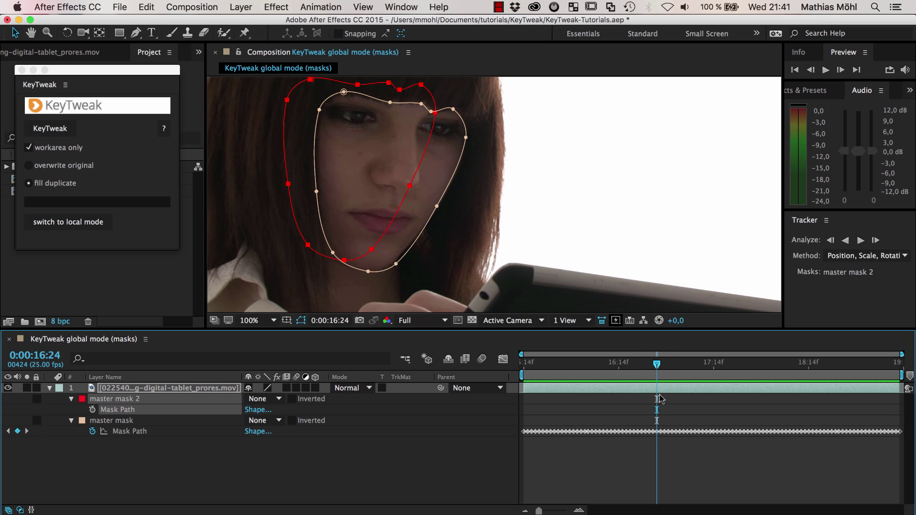
Copy the master mask's path shape onto master mask 2 at 0:00:16:24
click(658, 431)
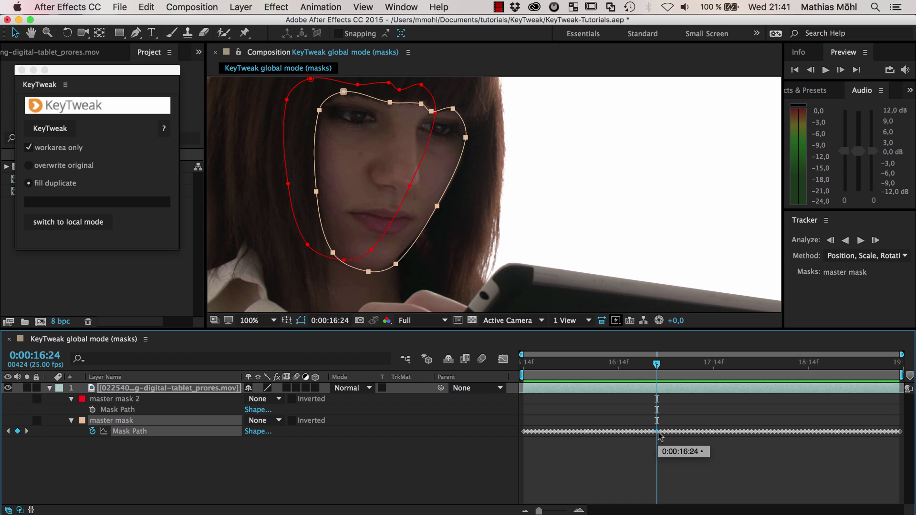
click(147, 7)
click(157, 79)
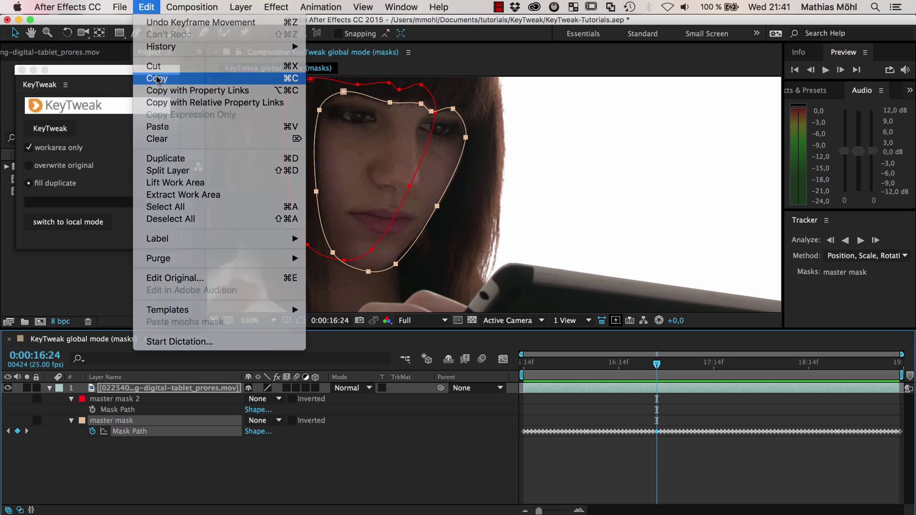
click(117, 411)
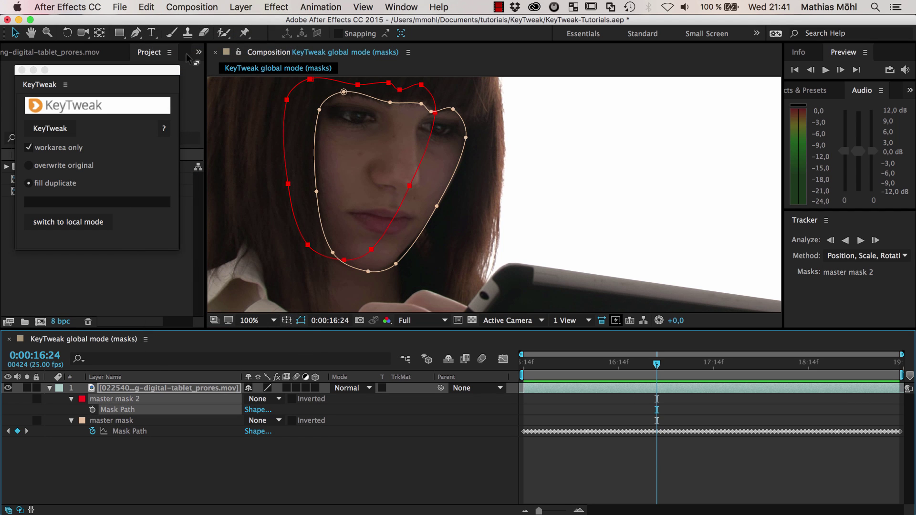
click(149, 7)
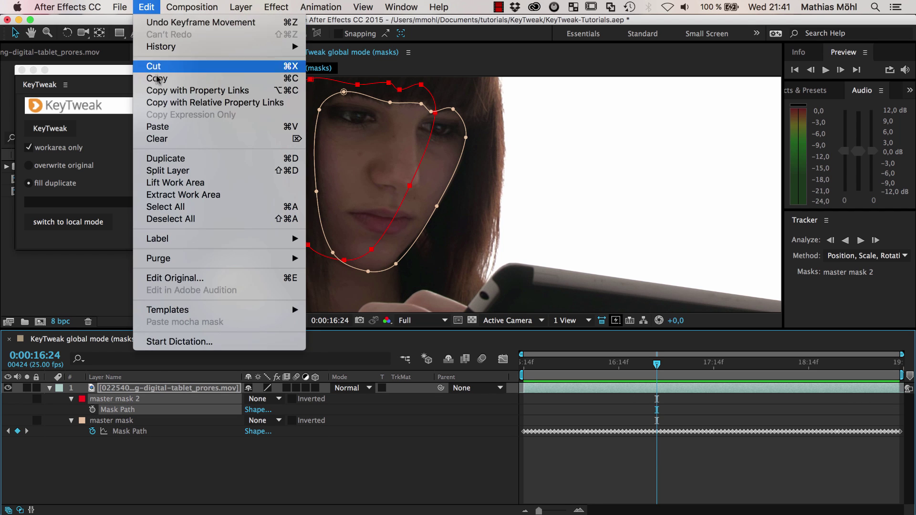
click(158, 127)
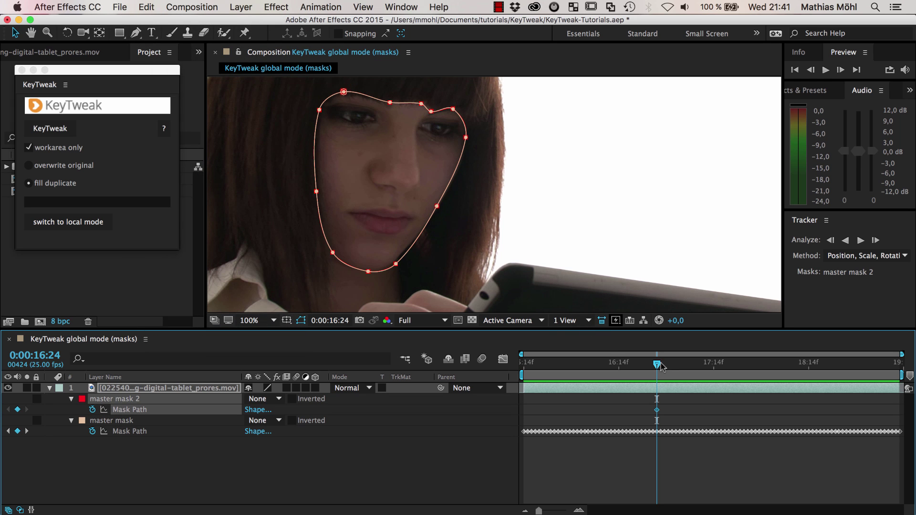
At 0:00:17:09, copy the master mask's keyframed shape and select master mask 2's path
drag(660, 365, 696, 370)
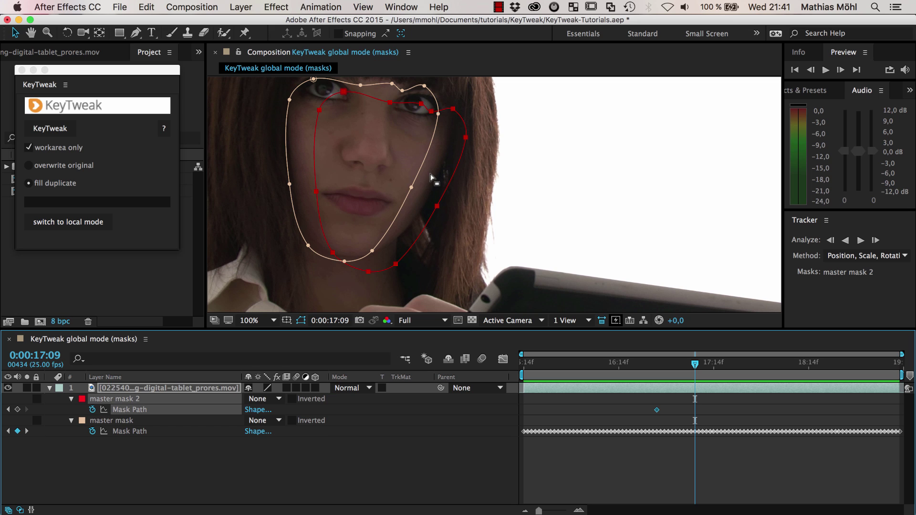
click(697, 432)
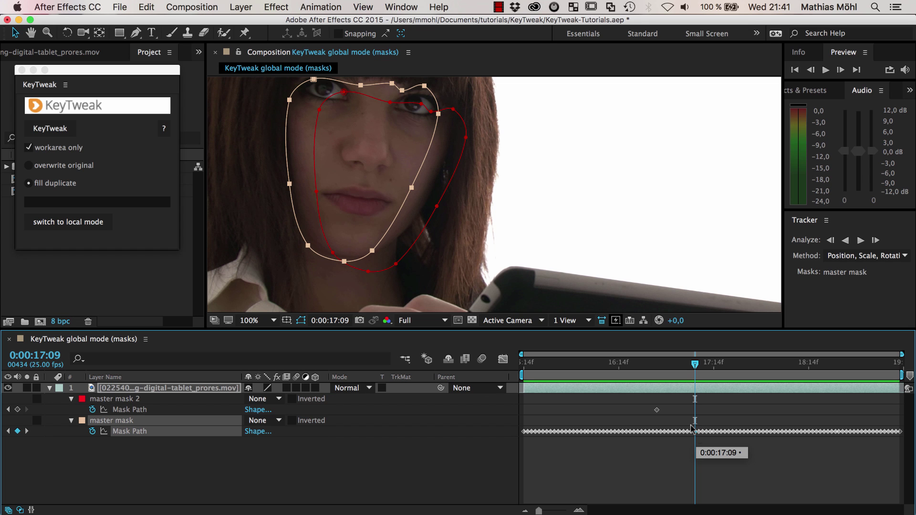
click(146, 6)
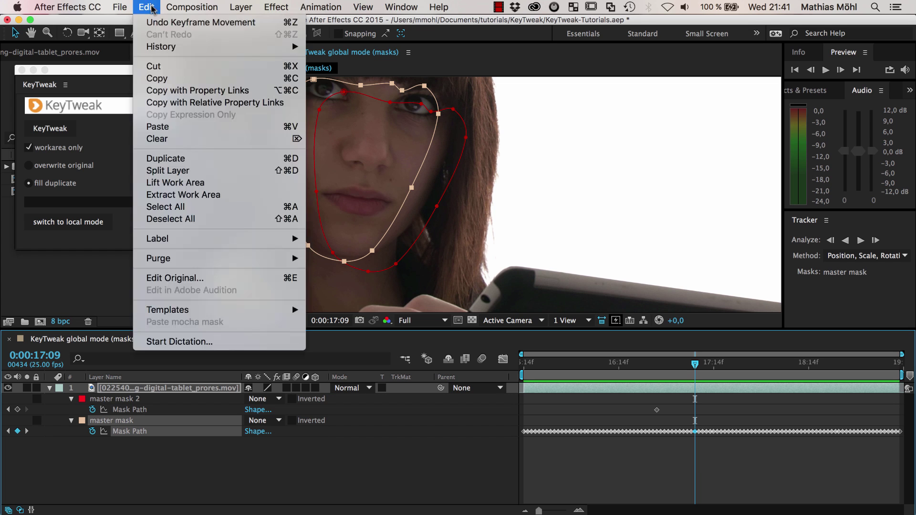
click(178, 79)
click(129, 409)
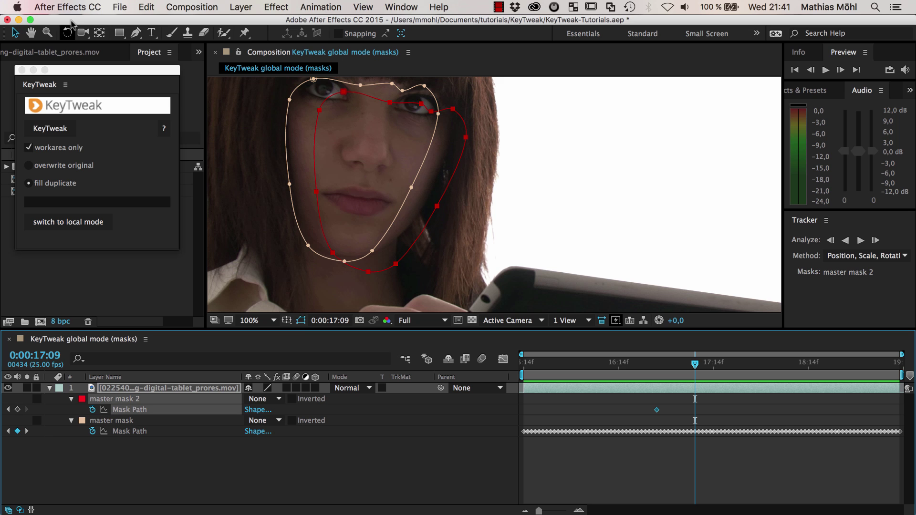
click(146, 7)
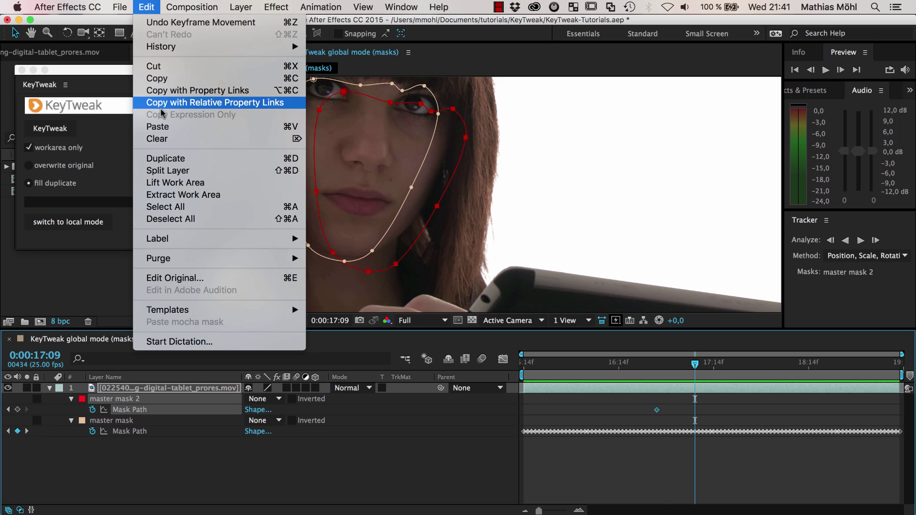
Paste the master mask's shape as master mask 2's keyframe at 0:00:17:09
click(161, 127)
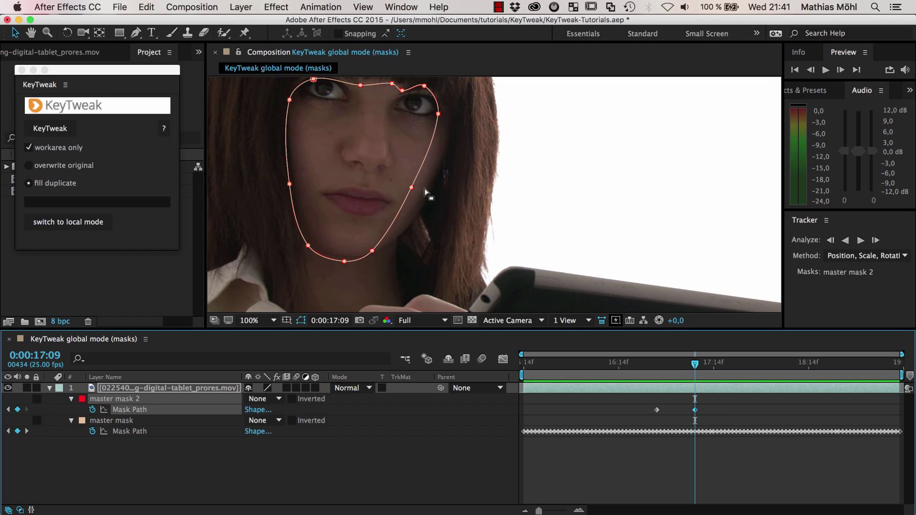
click(413, 193)
click(413, 193)
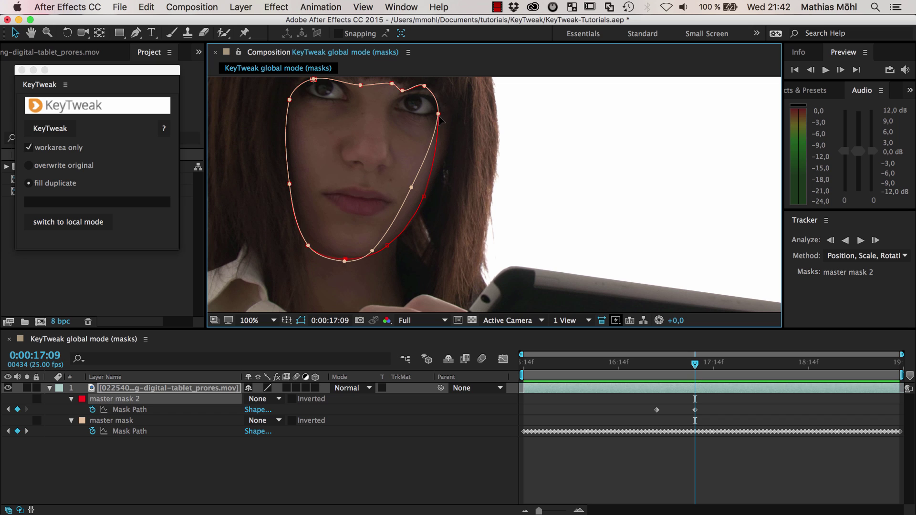
Drag master mask 2's vertices outward past the right cheek and above the forehead
drag(438, 116, 451, 114)
scroll(424, 92, up, 3)
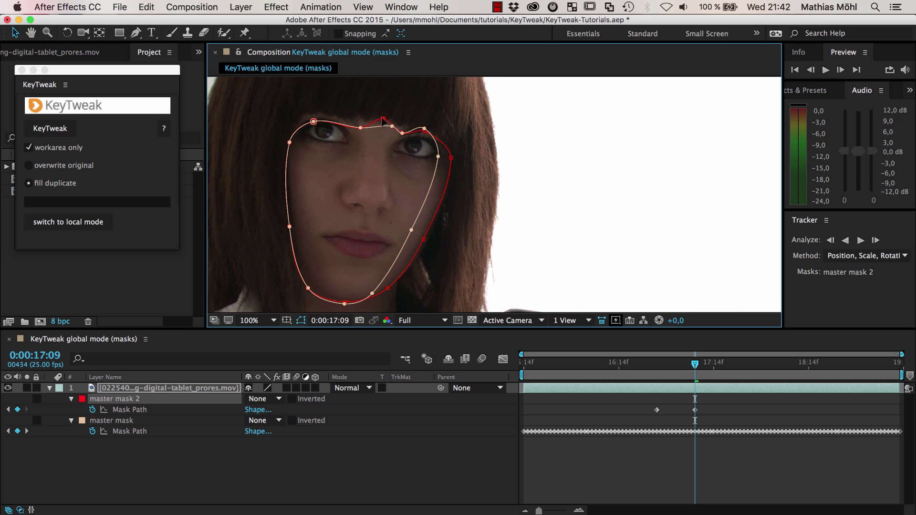
drag(361, 128, 313, 113)
drag(424, 238, 425, 240)
drag(507, 201, 509, 185)
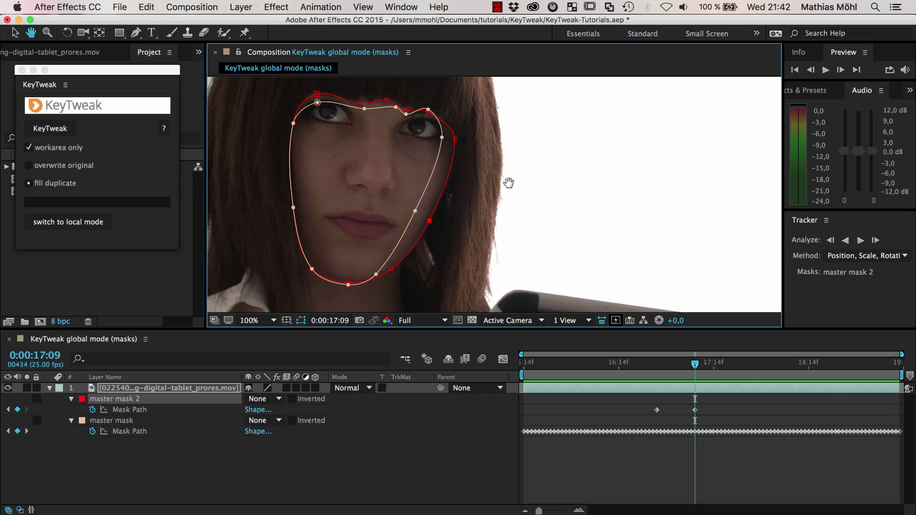
mouse_move(695, 367)
mouse_down()
mouse_move(573, 372)
mouse_move(695, 379)
mouse_up()
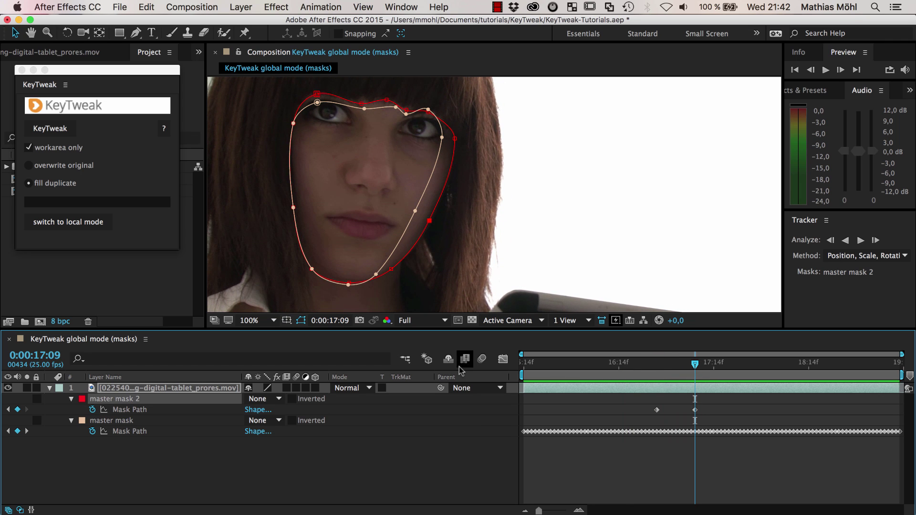
Select both masks' Mask Path properties and set KeyTweak to overwrite original
click(129, 410)
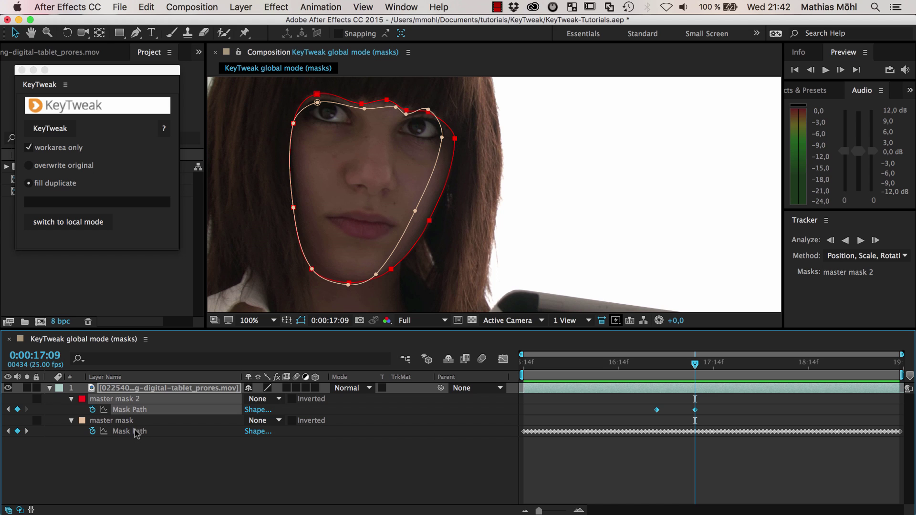
shift+click(137, 432)
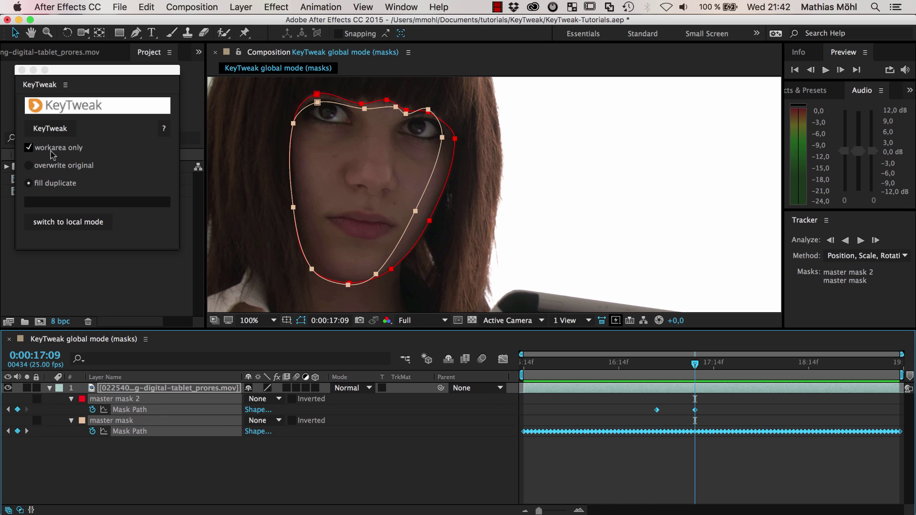
click(30, 166)
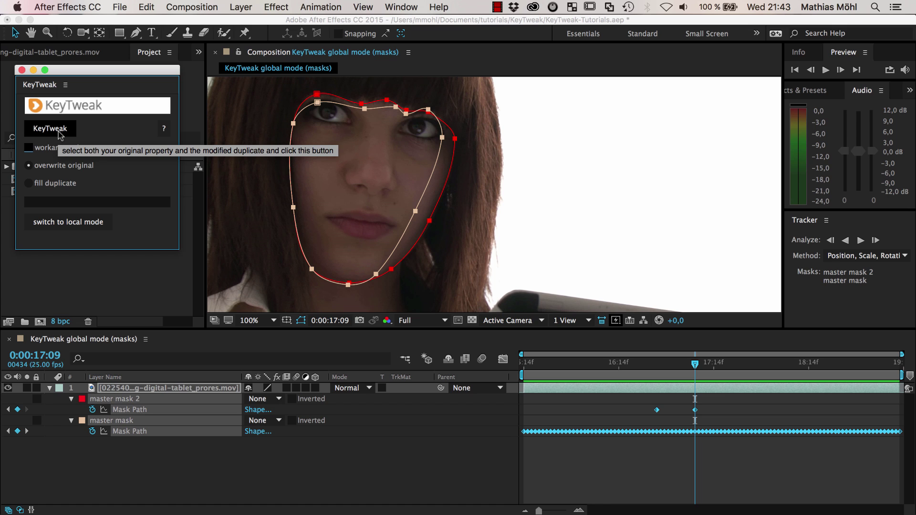
Run KeyTweak on both mask paths and scrub around 0:00:17:09 to check the corrected mask
click(59, 132)
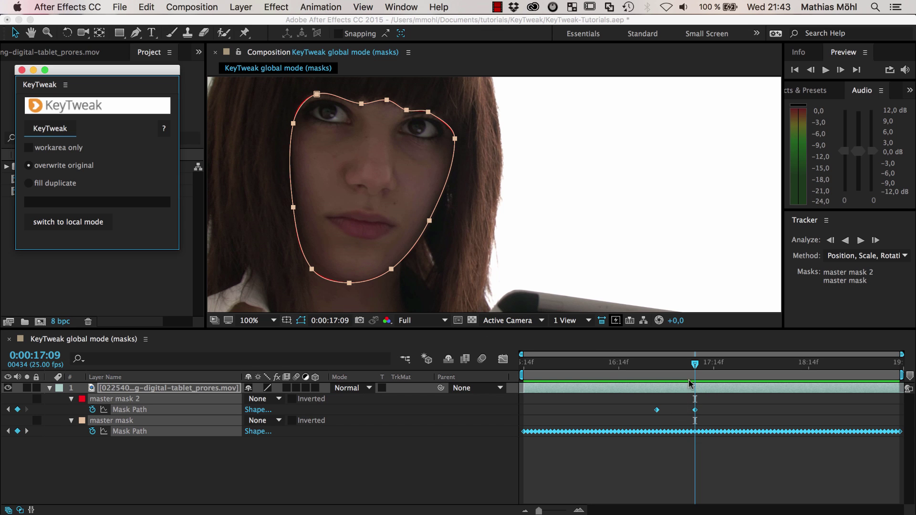
drag(695, 365, 657, 377)
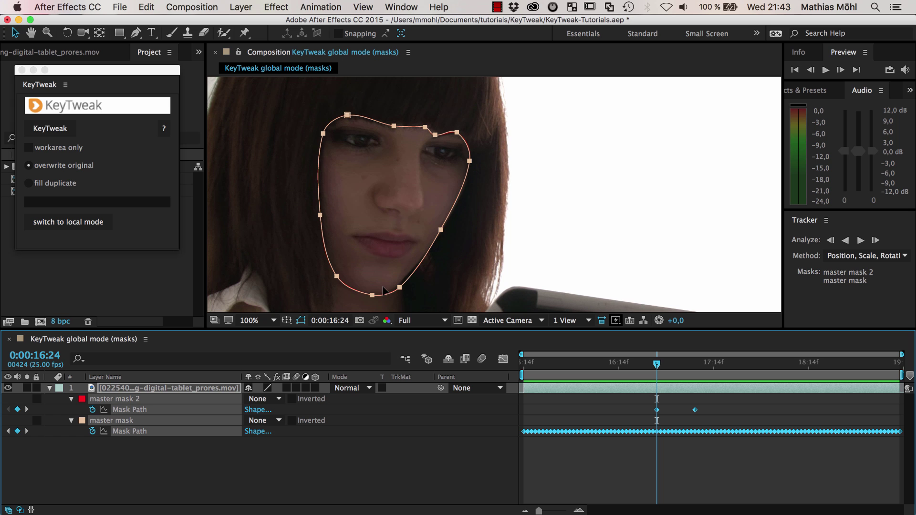
drag(654, 368, 820, 420)
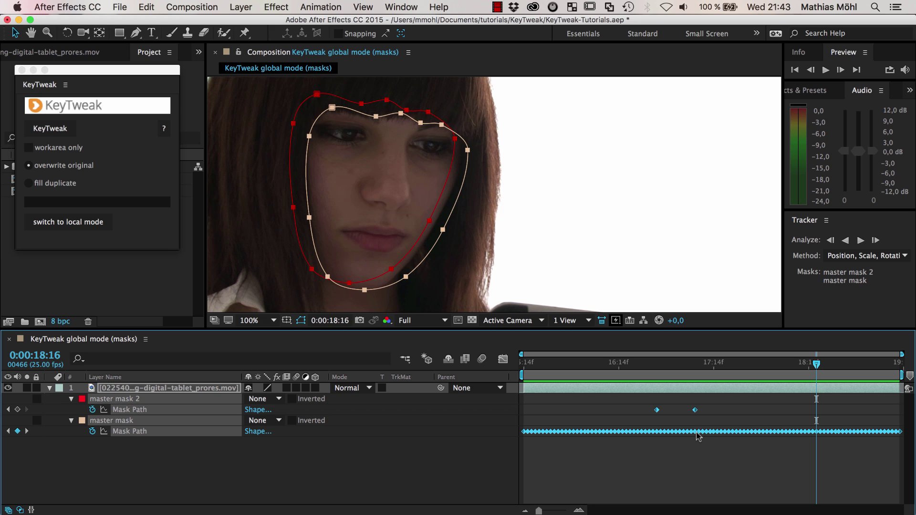
click(694, 367)
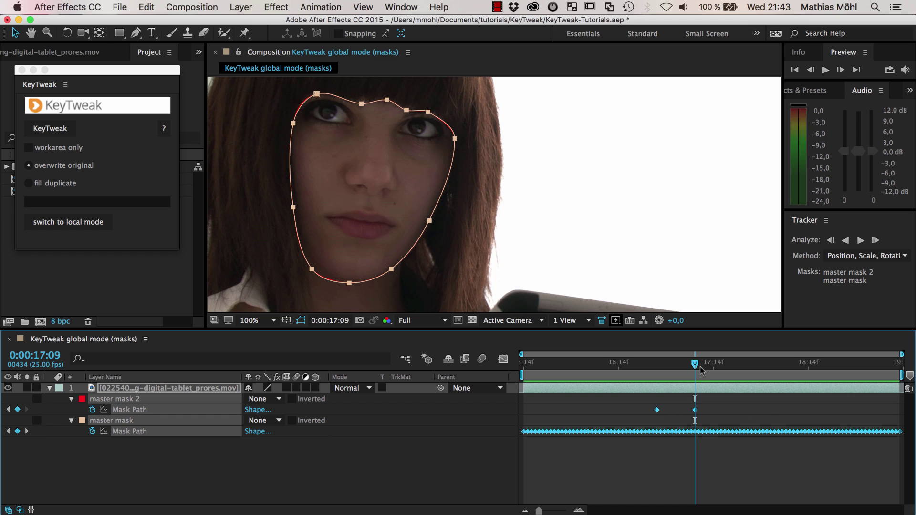
drag(701, 366, 679, 374)
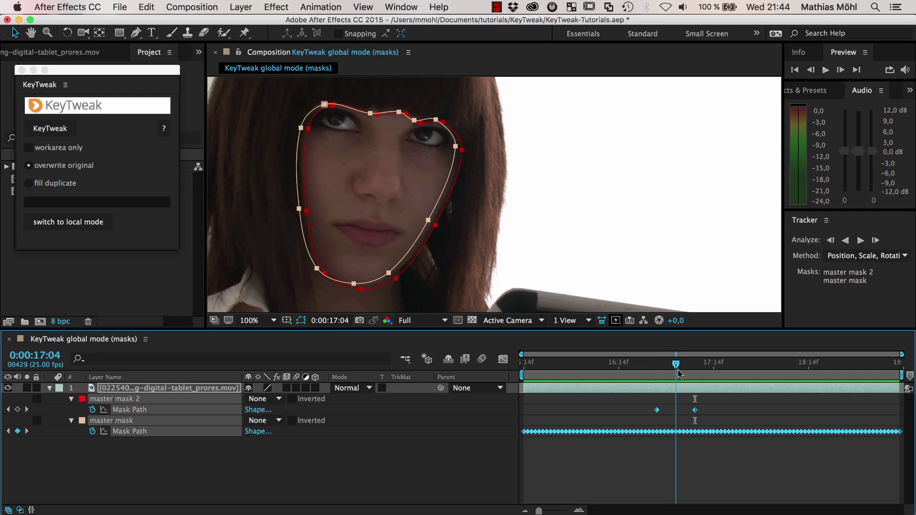
Key master mask 2's path at 0:00:17:04 and pull its left point onto the face edge
click(17, 409)
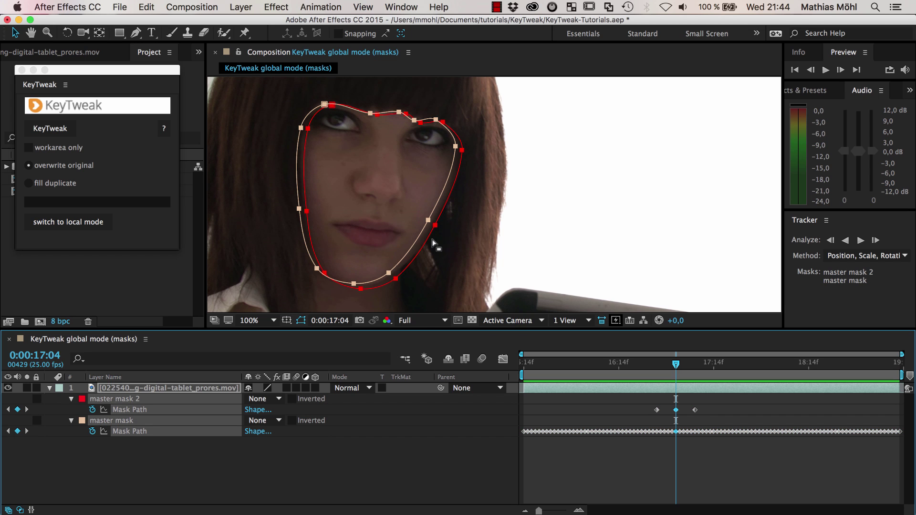
click(312, 215)
click(316, 211)
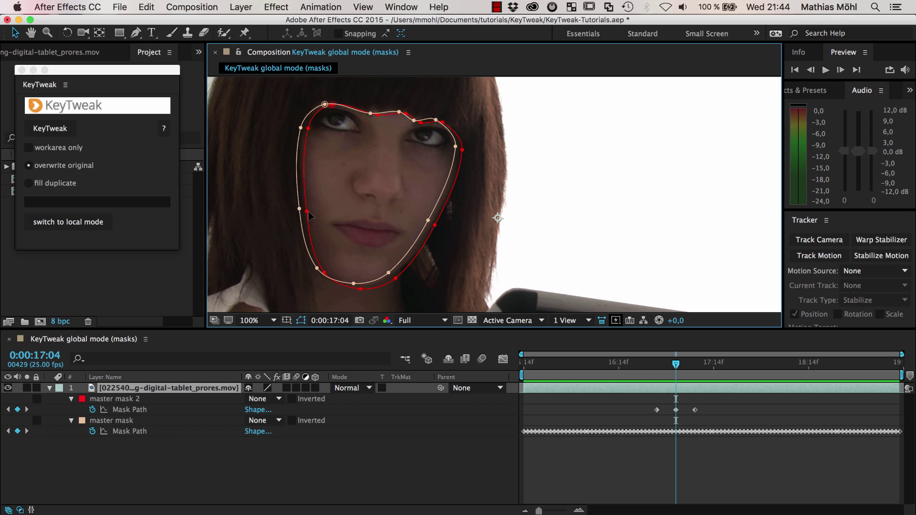
drag(306, 211, 300, 211)
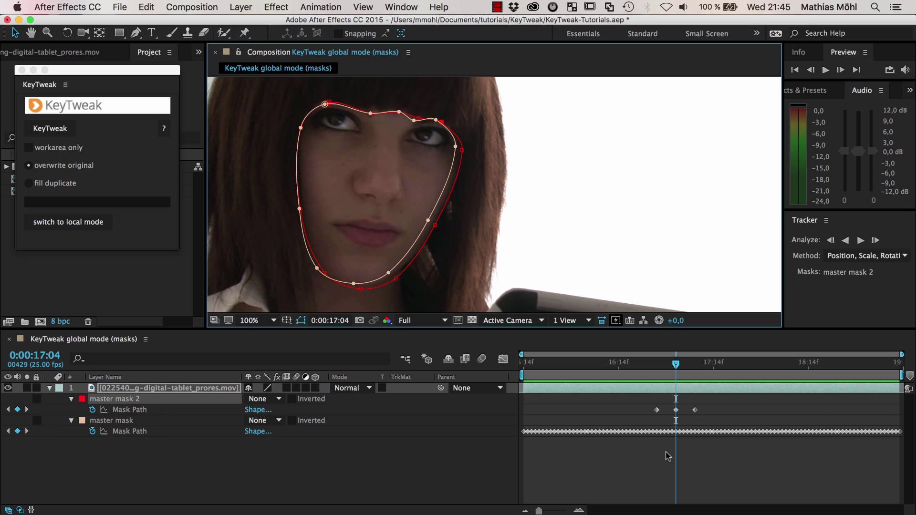
click(395, 279)
click(677, 366)
Shift the master mask's 0:00:17:13 keyframe one frame later and check master mask 2's fit
drag(677, 366, 737, 366)
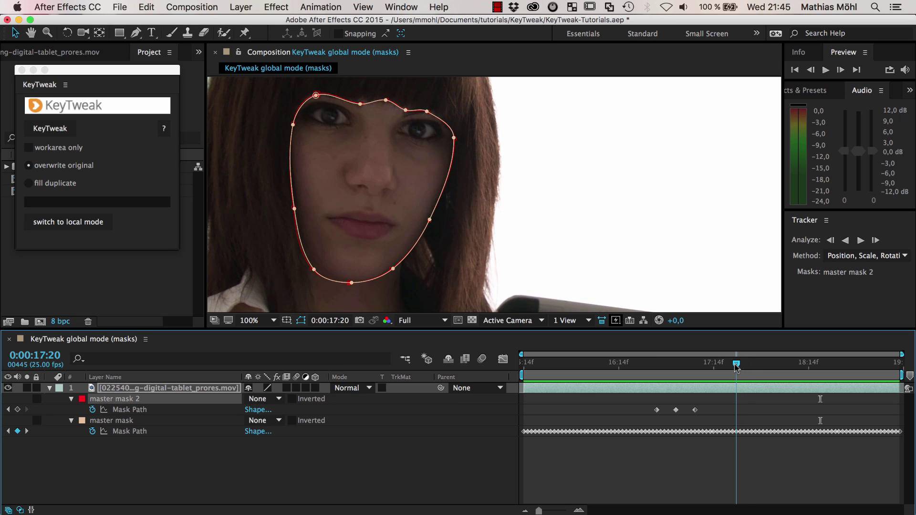
click(737, 432)
drag(738, 435, 737, 435)
click(126, 411)
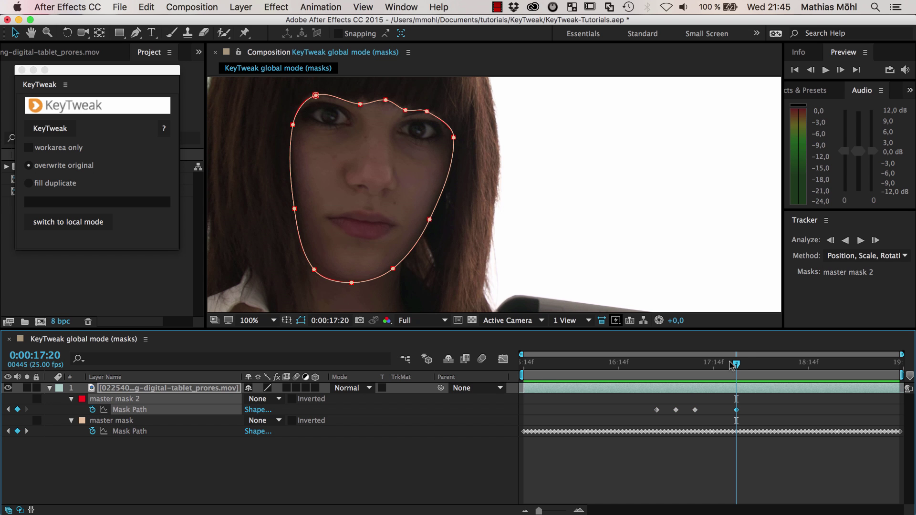
drag(740, 367, 775, 370)
Paste the master mask's shape into master mask 2 at 18:05, pulling its right cheek inward
click(775, 431)
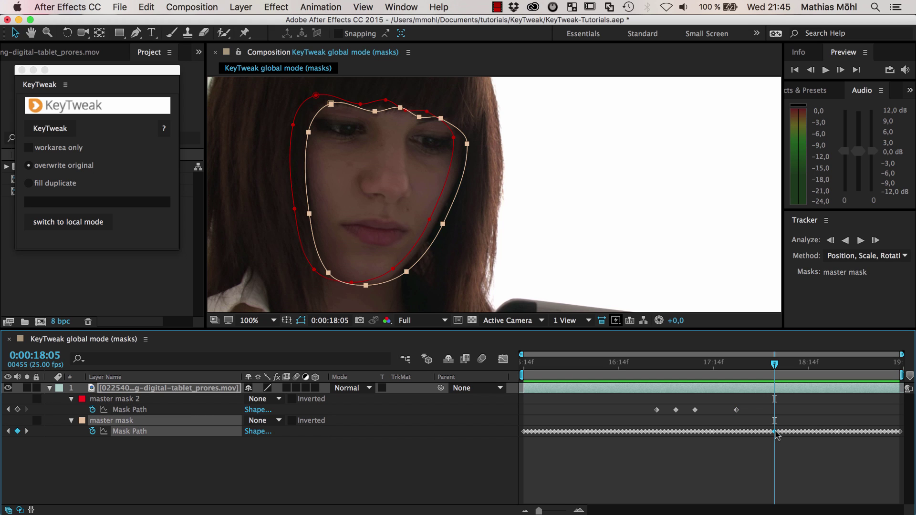
click(118, 403)
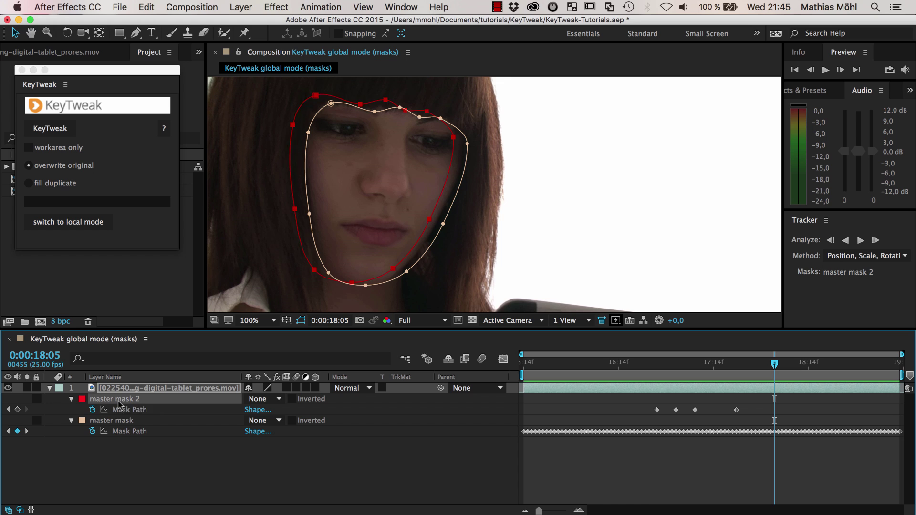
click(118, 410)
key(cmd+v)
click(450, 243)
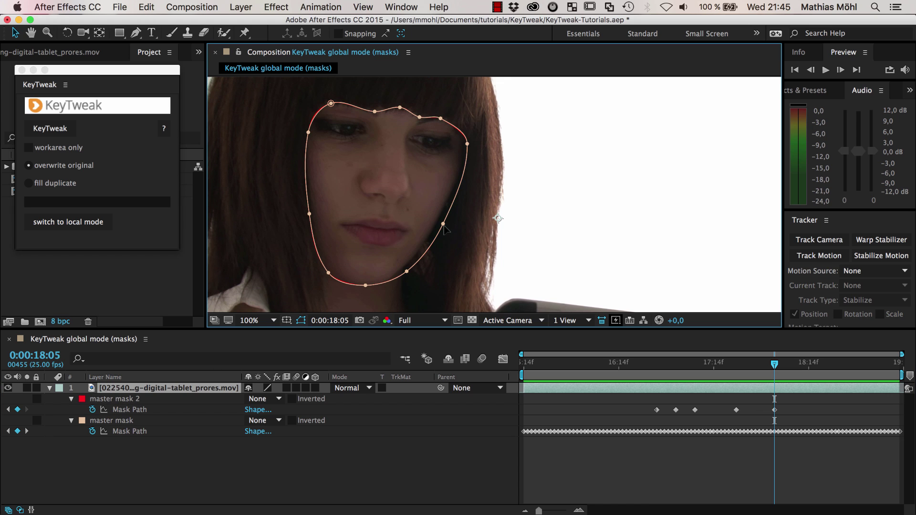
drag(443, 224, 439, 221)
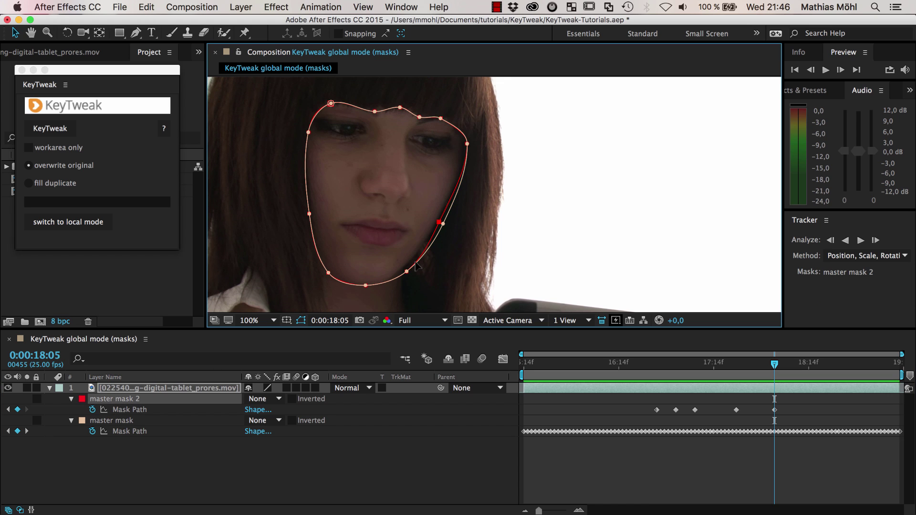
drag(407, 272, 401, 270)
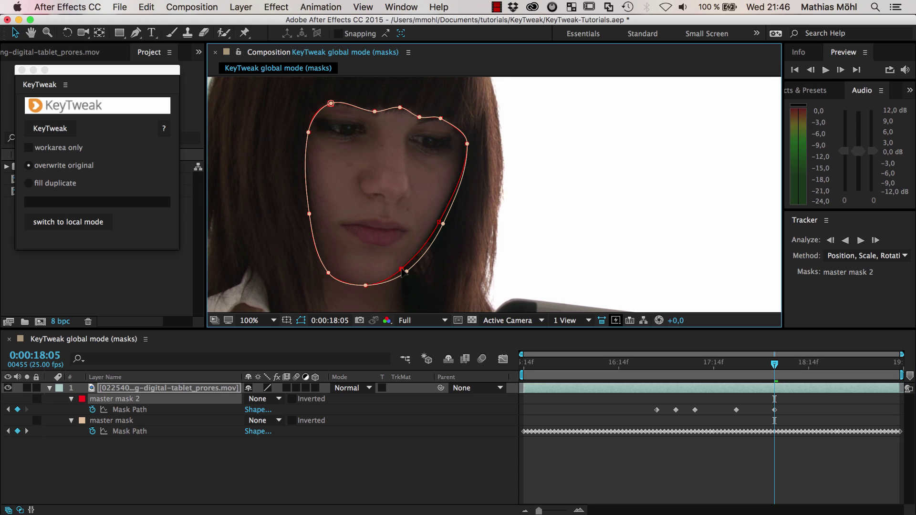
click(438, 222)
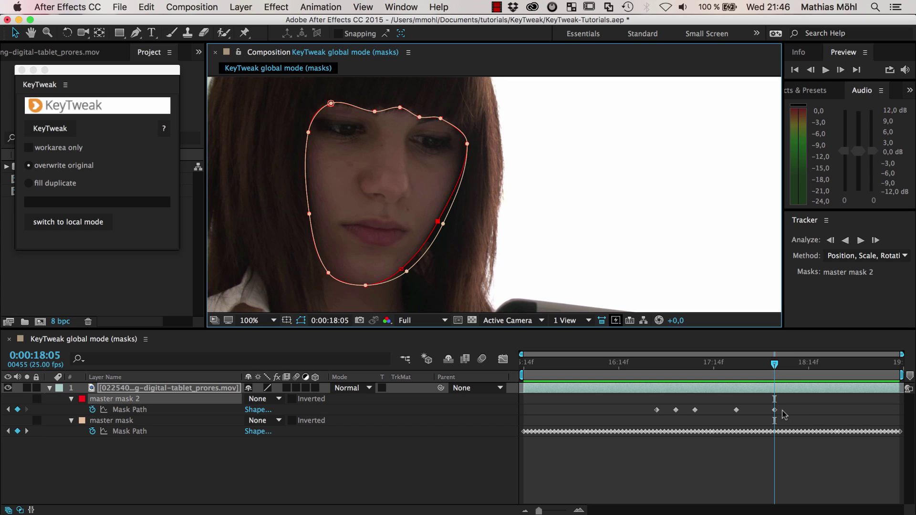
click(120, 411)
shift+click(129, 431)
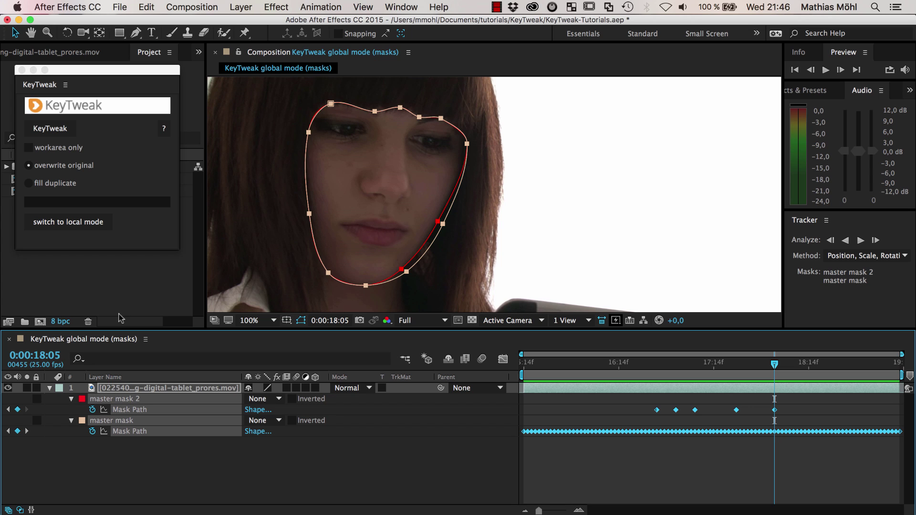
Run KeyTweak to merge master mask 2's fixes into the master mask's track, then review it
click(62, 132)
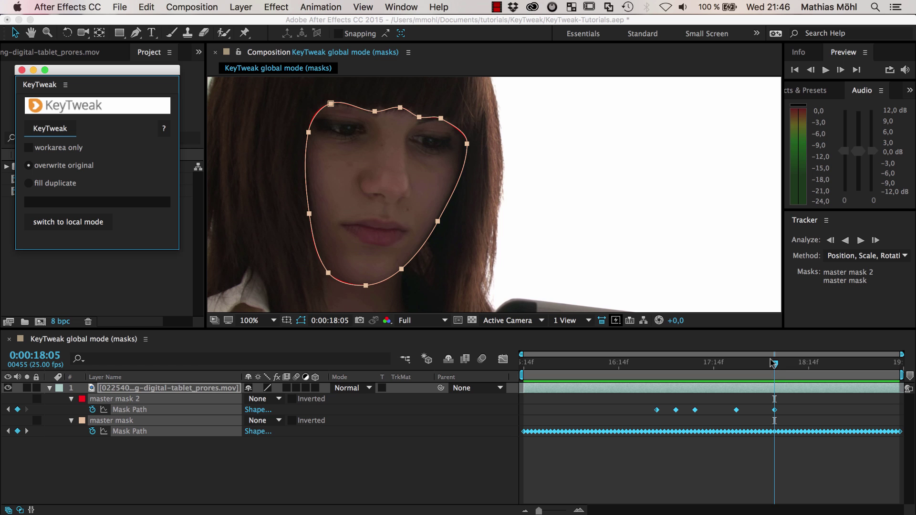
drag(775, 367, 838, 376)
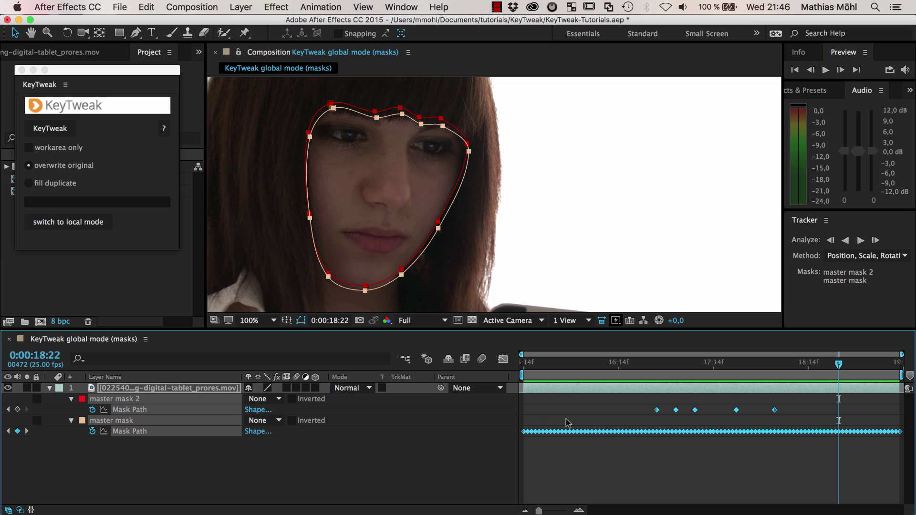
click(157, 442)
Delete master mask 2 and scrub back to check the corrected master mask
click(126, 401)
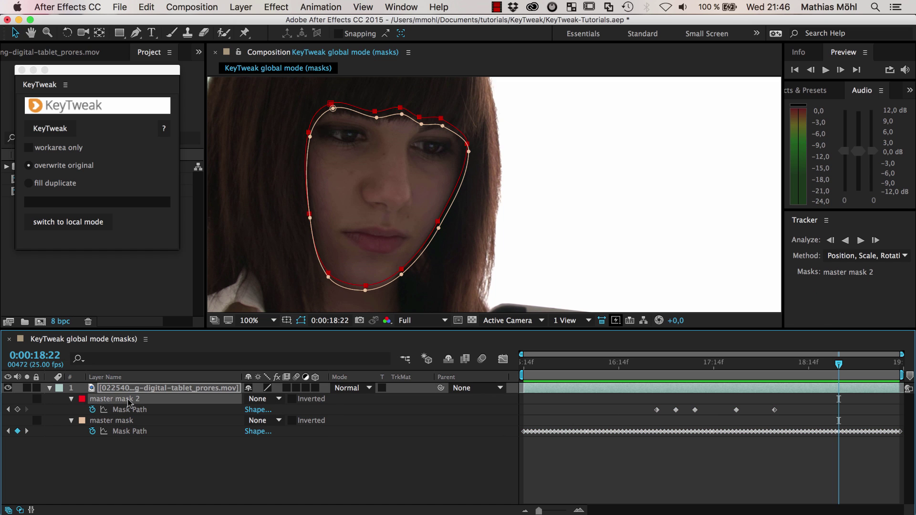
key(Delete)
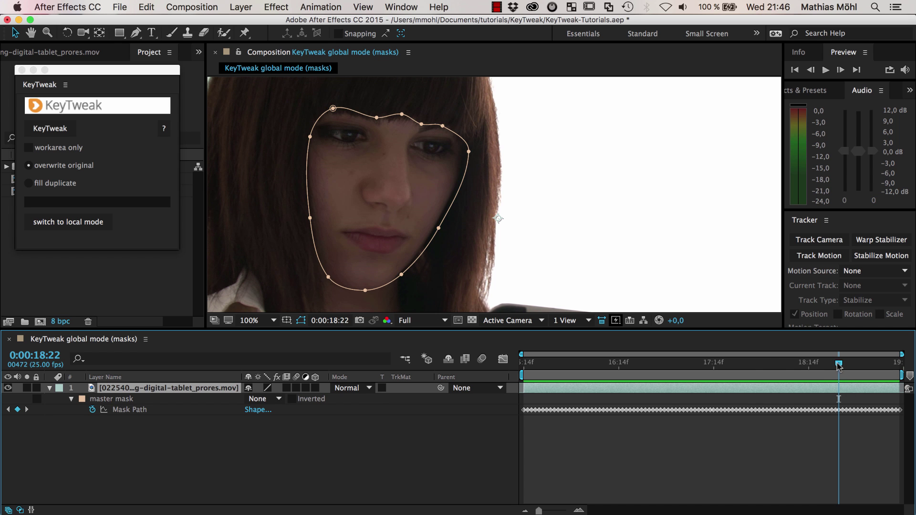
drag(839, 366, 914, 355)
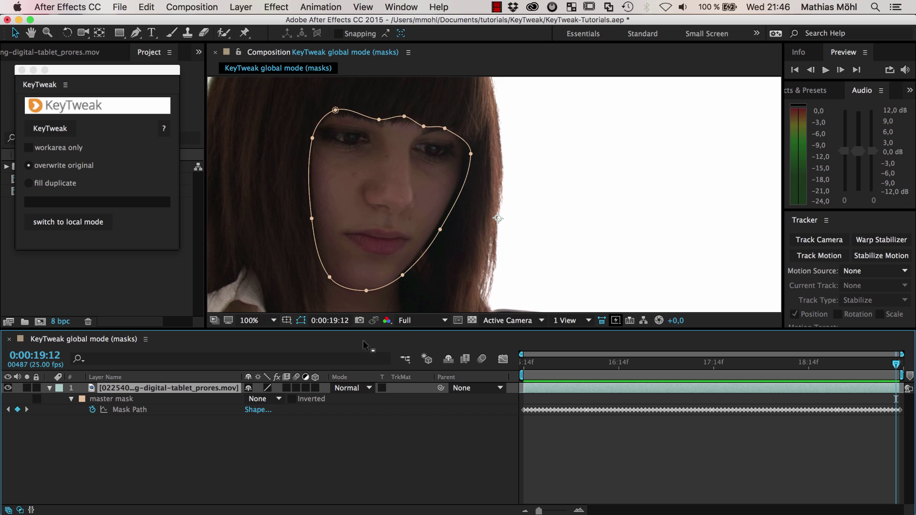
Duplicate the master mask as master mask 2 above it and colour it red
click(124, 403)
key(super+d)
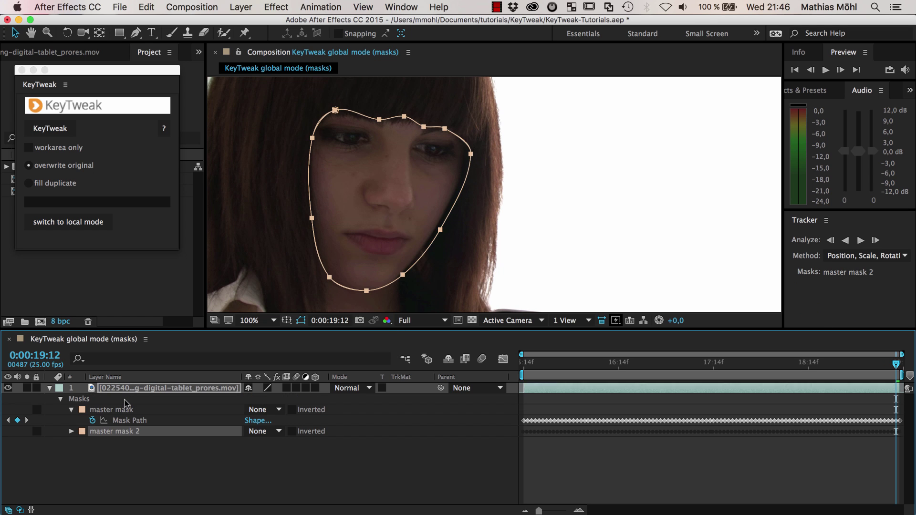
drag(117, 405, 114, 404)
click(82, 409)
click(233, 184)
drag(235, 181, 234, 174)
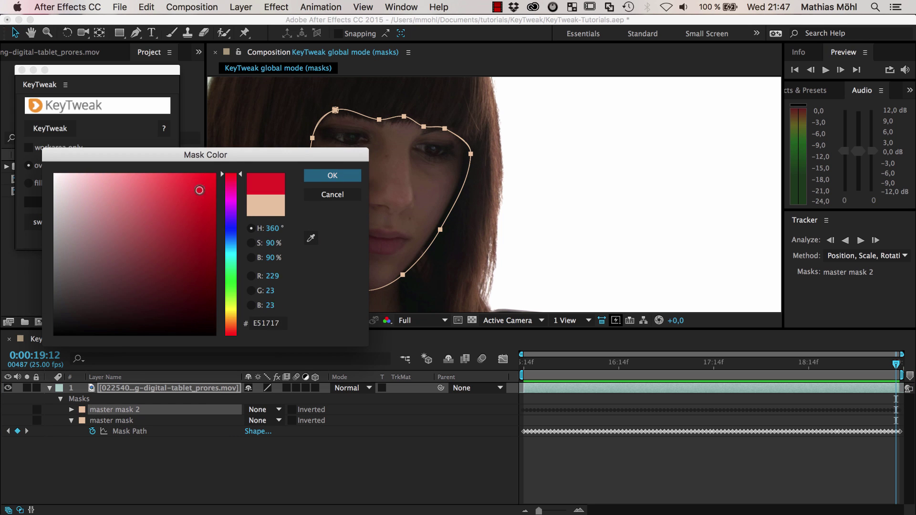
click(332, 176)
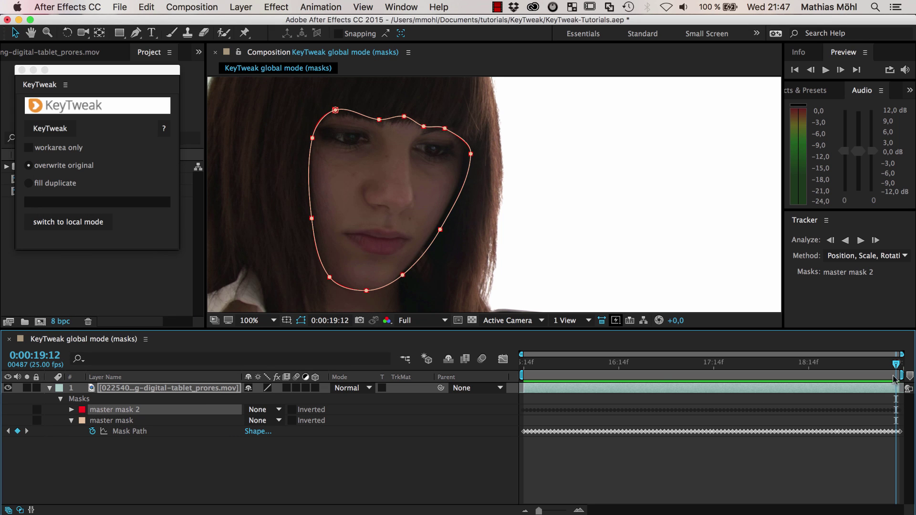
At 19:01, clear all of master mask 2's path keyframes
drag(895, 366, 854, 365)
key(m)
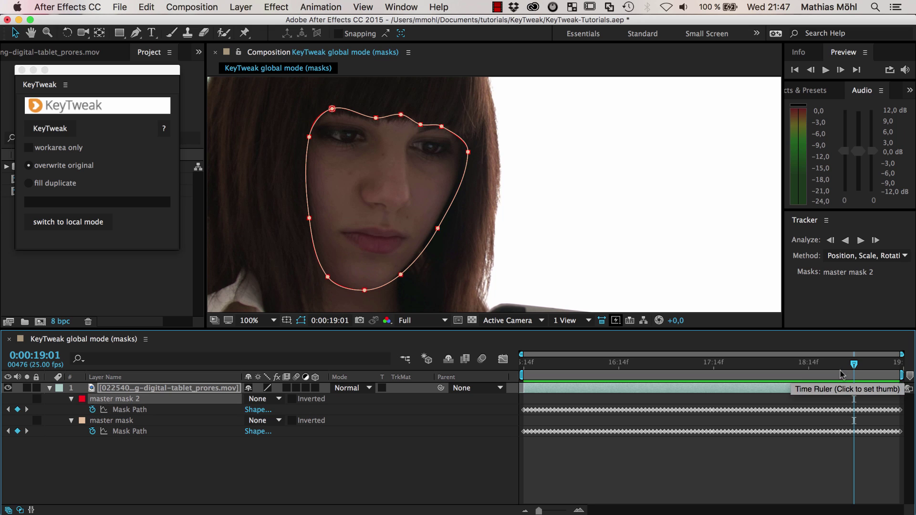
click(92, 409)
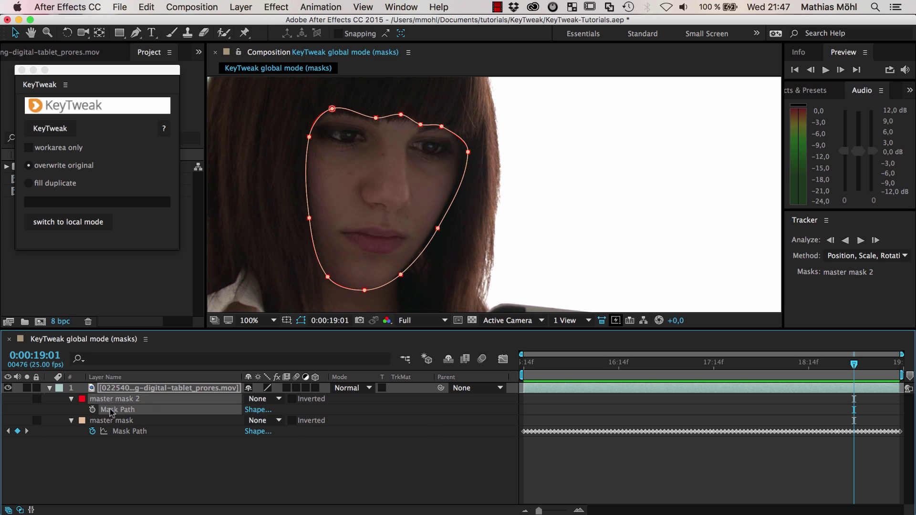
Key master mask 2 at 19:01 with its right cheek vertices, and paste the master mask's 18:03 shape
click(93, 409)
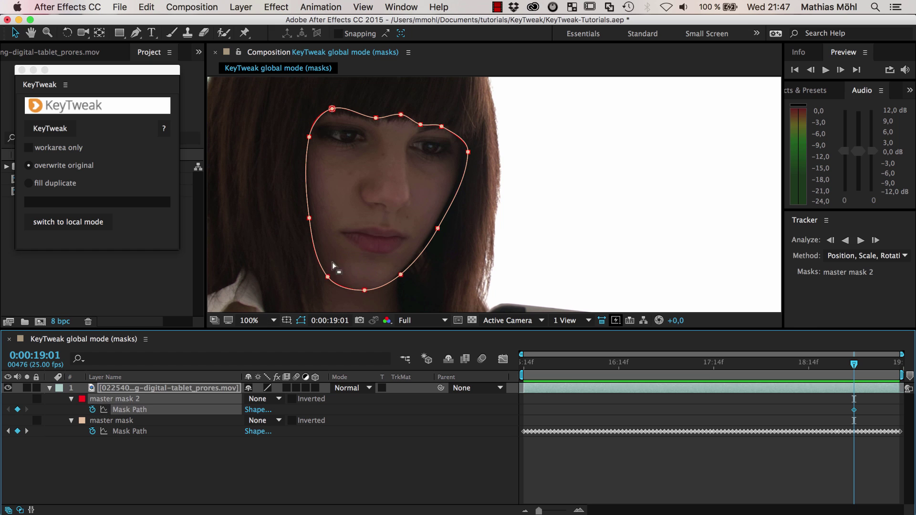
drag(475, 143, 402, 278)
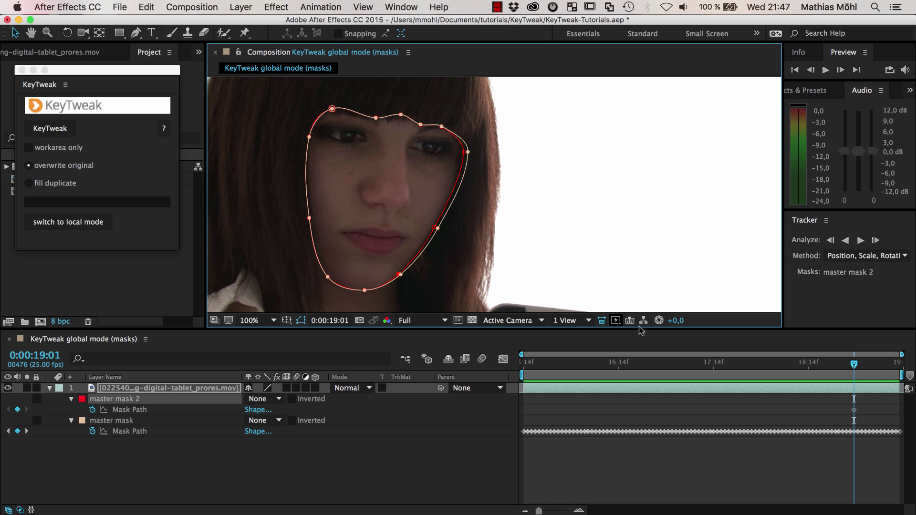
drag(854, 365, 767, 370)
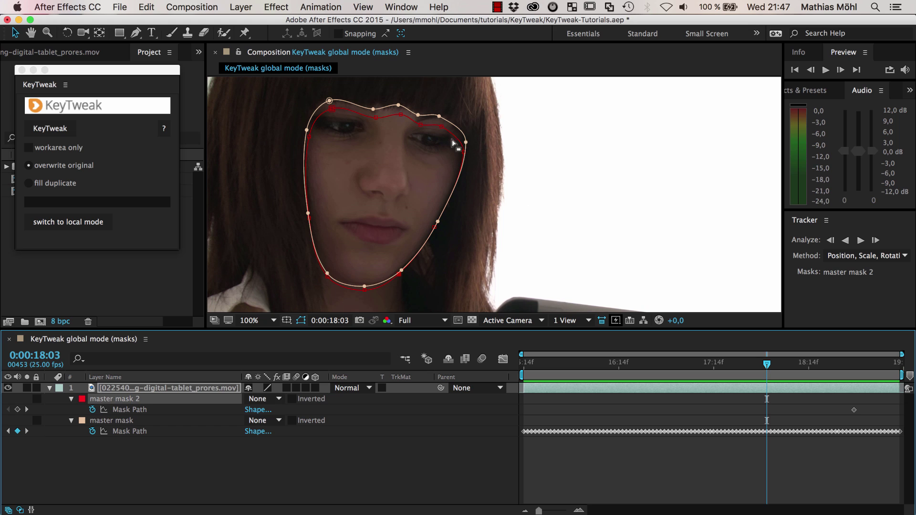
click(767, 432)
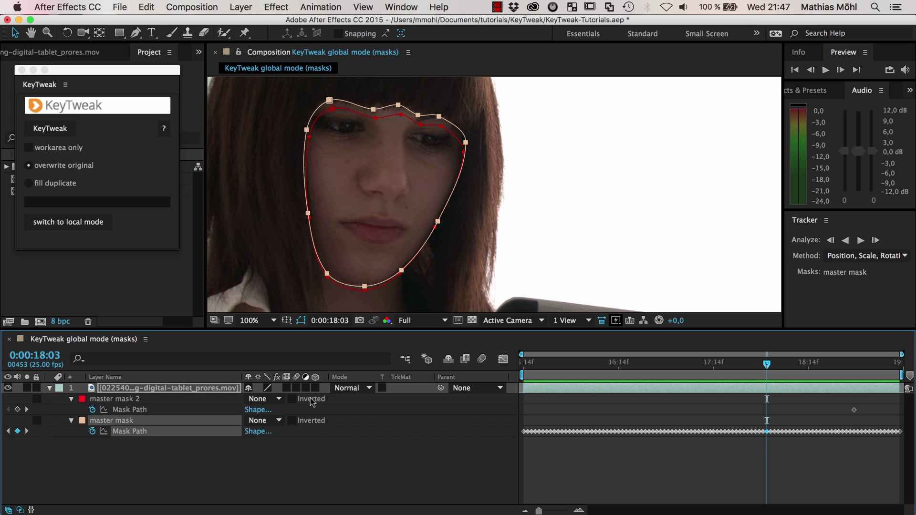
click(134, 410)
key(super+v)
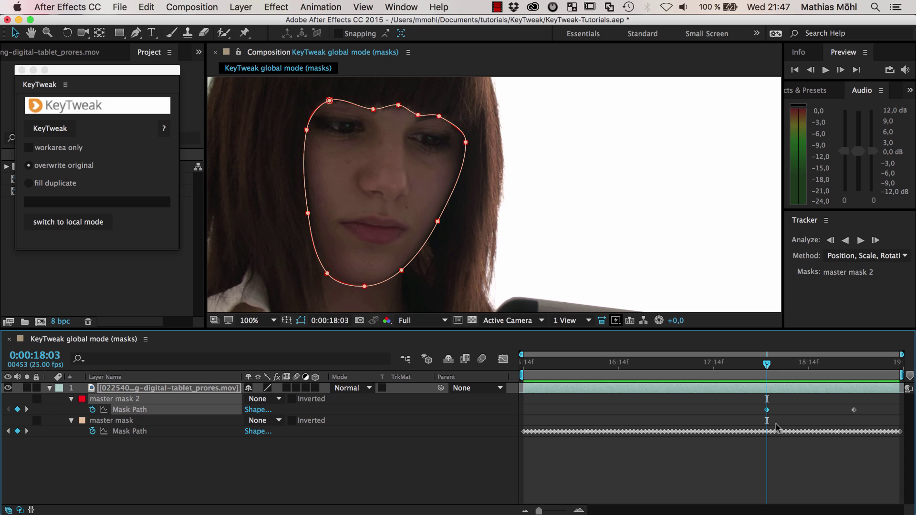
drag(767, 364, 858, 365)
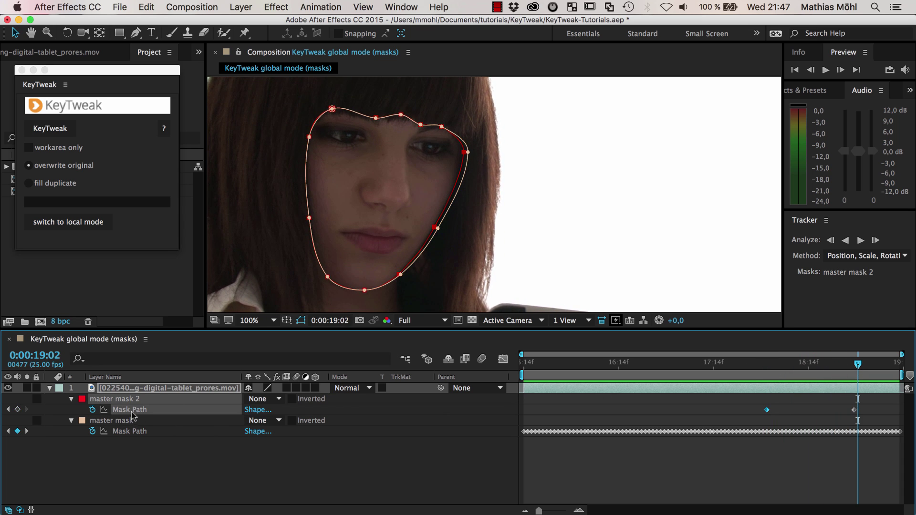
Select both Mask Paths, apply KeyTweak, and scrub back to check the corrected master mask
shift+click(130, 432)
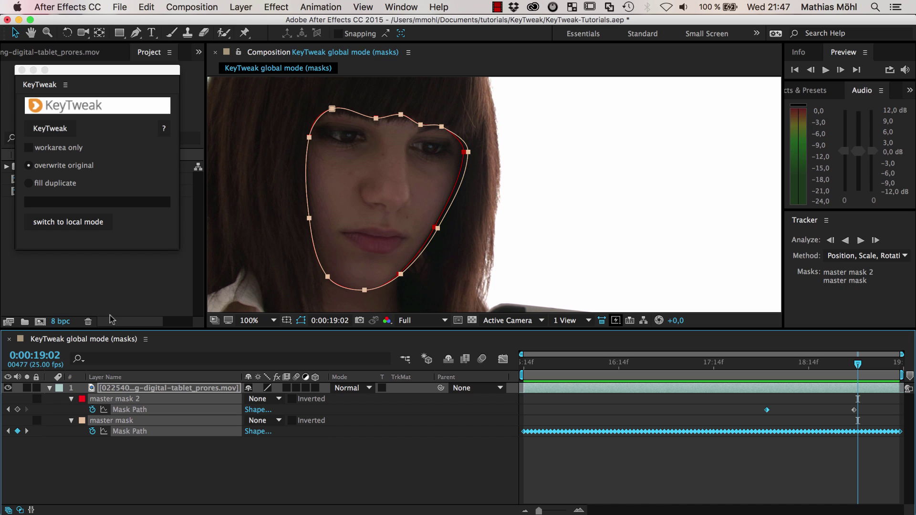
click(61, 134)
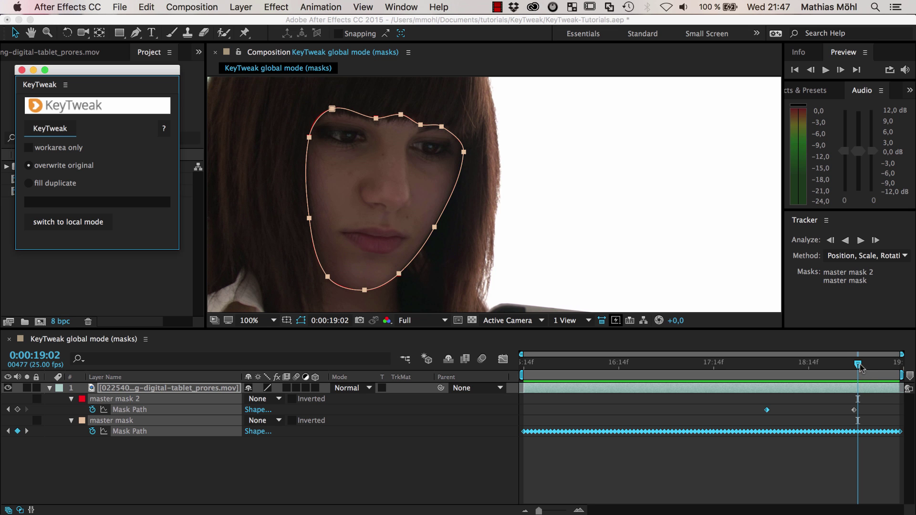
drag(861, 367, 839, 375)
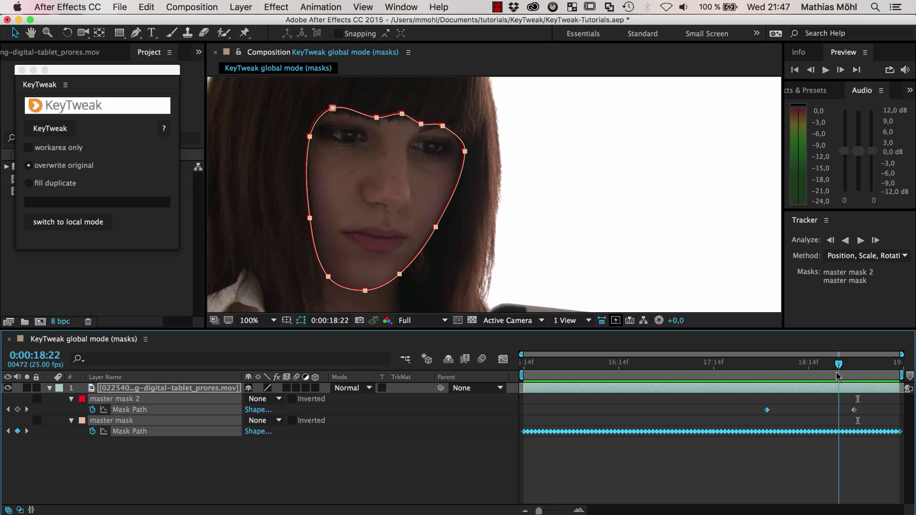
click(289, 476)
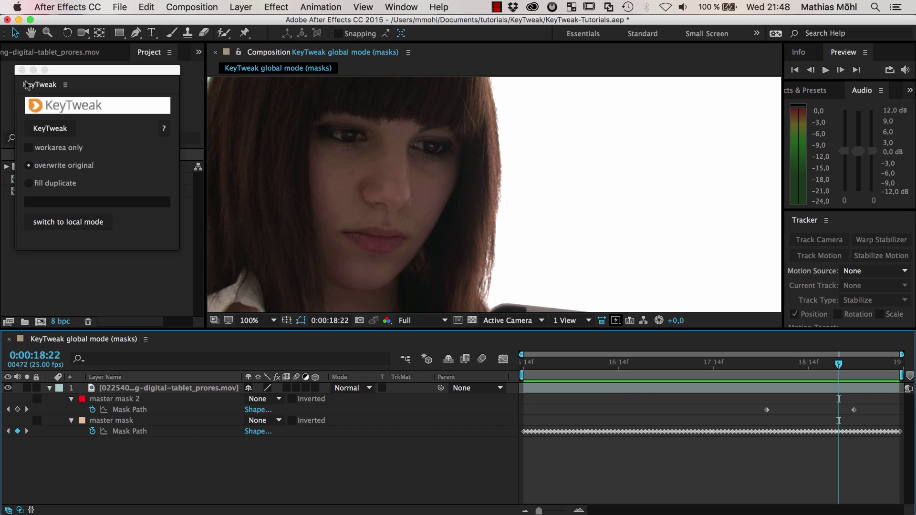
Close the KeyTweak panel, return to the work area start, and delete master mask 2
click(21, 70)
click(132, 416)
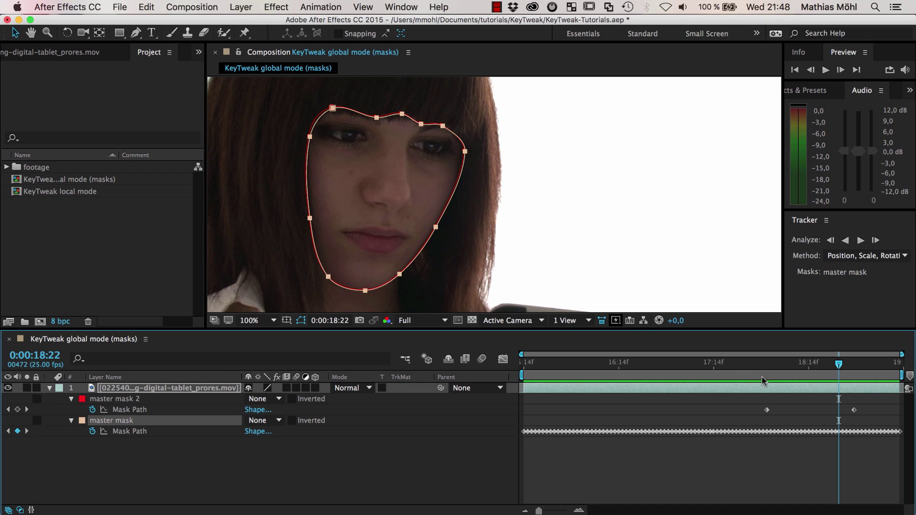
key(Home)
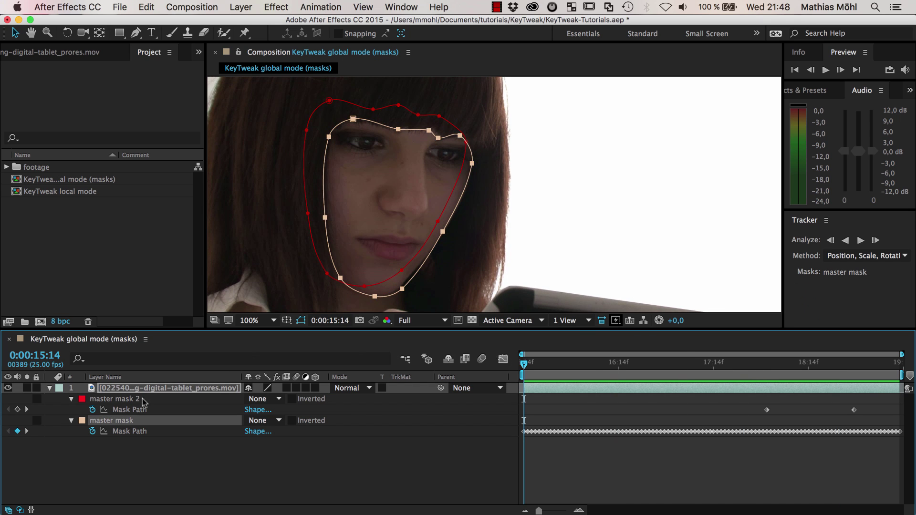
click(131, 400)
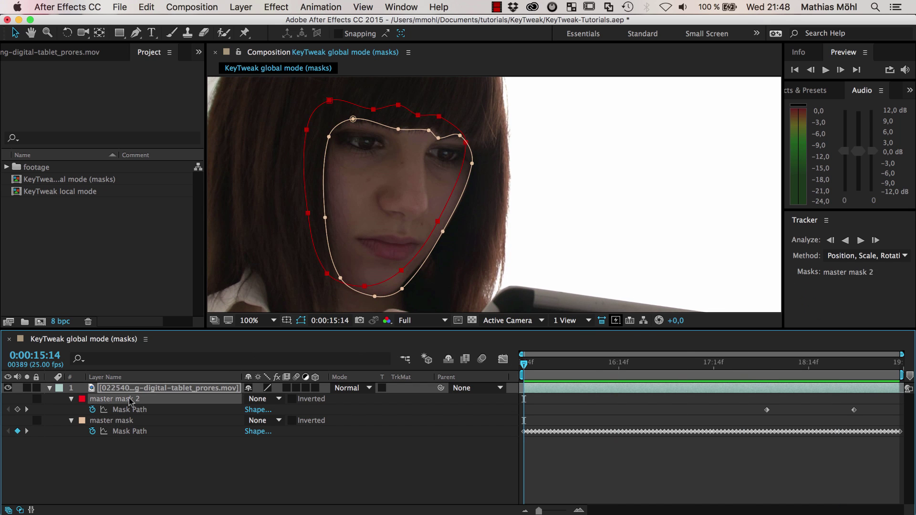
key(Delete)
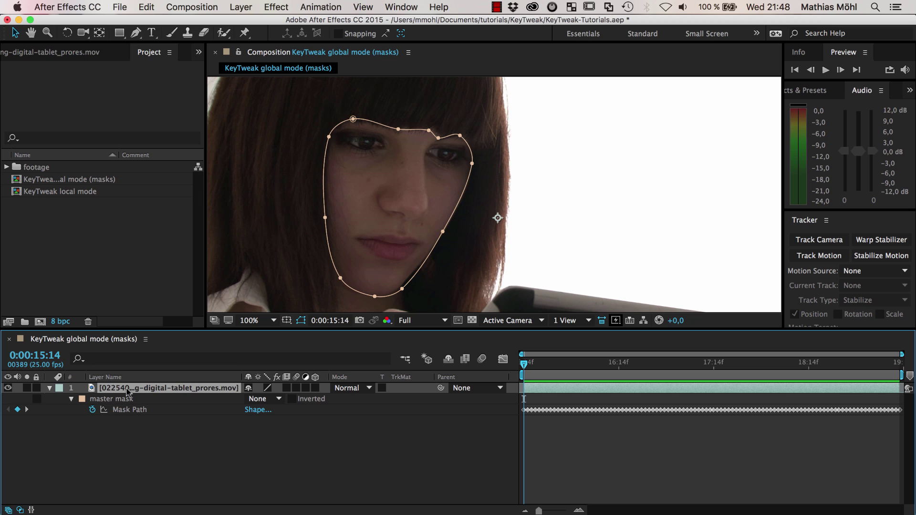
Draw Mask 1 around the left eye with the Pen tool and set its mode to None
click(136, 33)
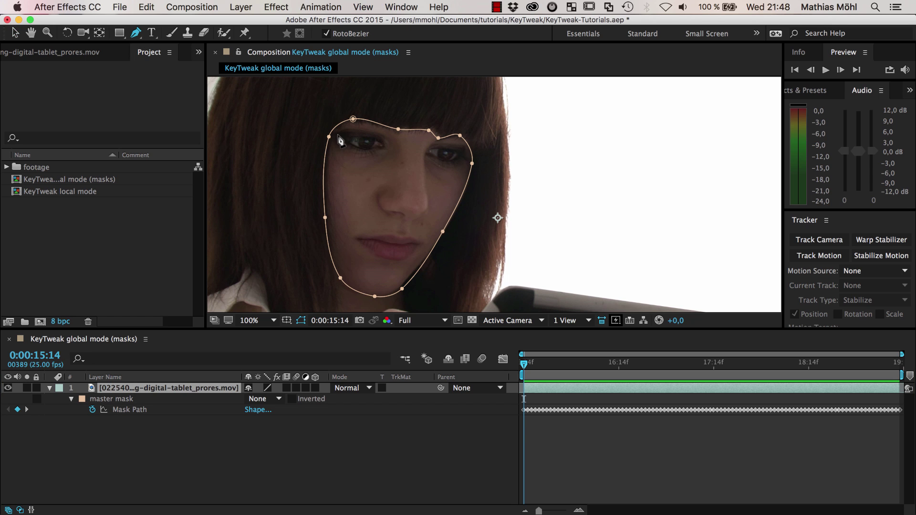
drag(338, 135, 362, 131)
click(384, 139)
click(385, 149)
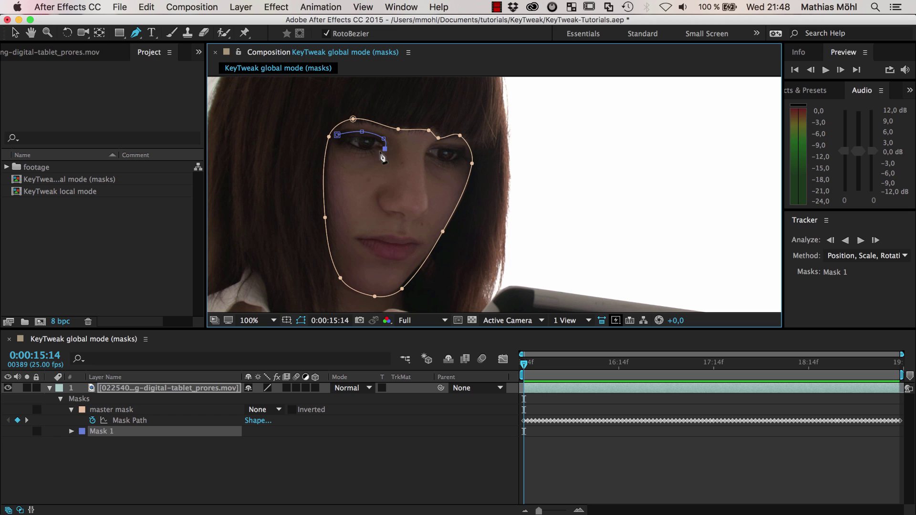
click(366, 152)
click(337, 135)
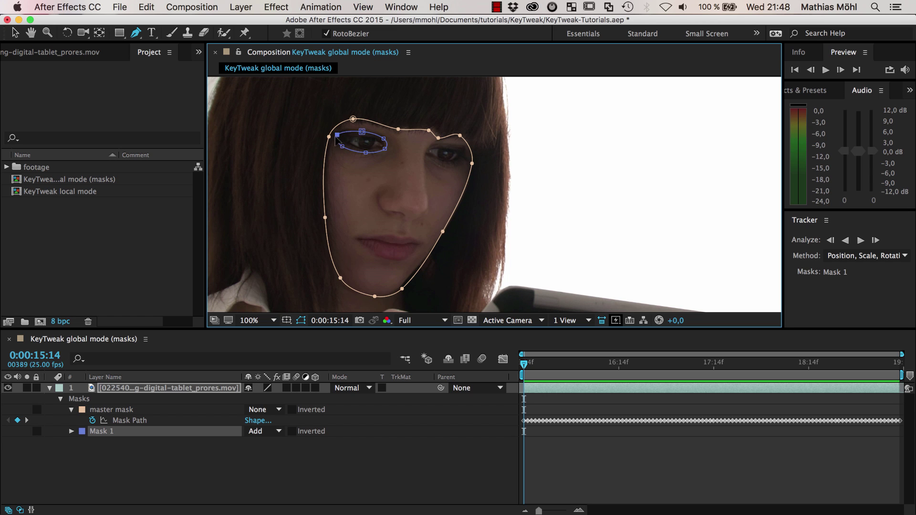
click(257, 431)
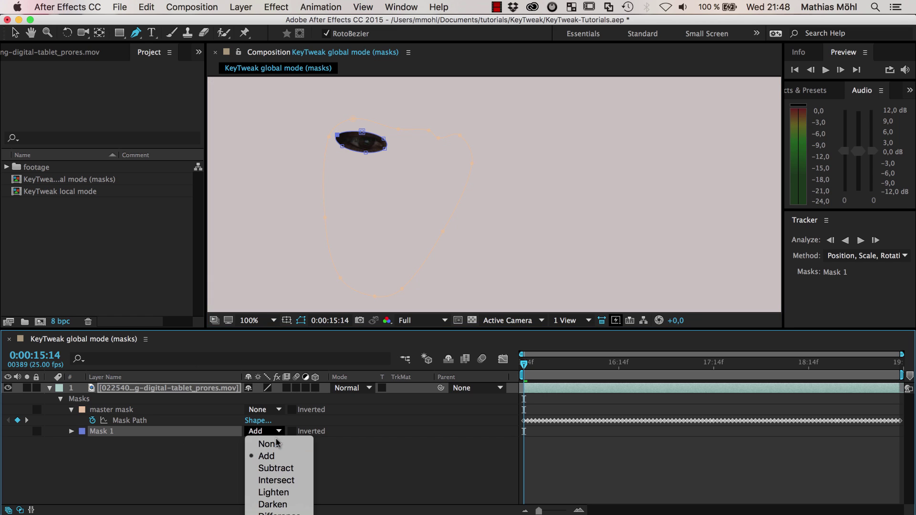
click(307, 378)
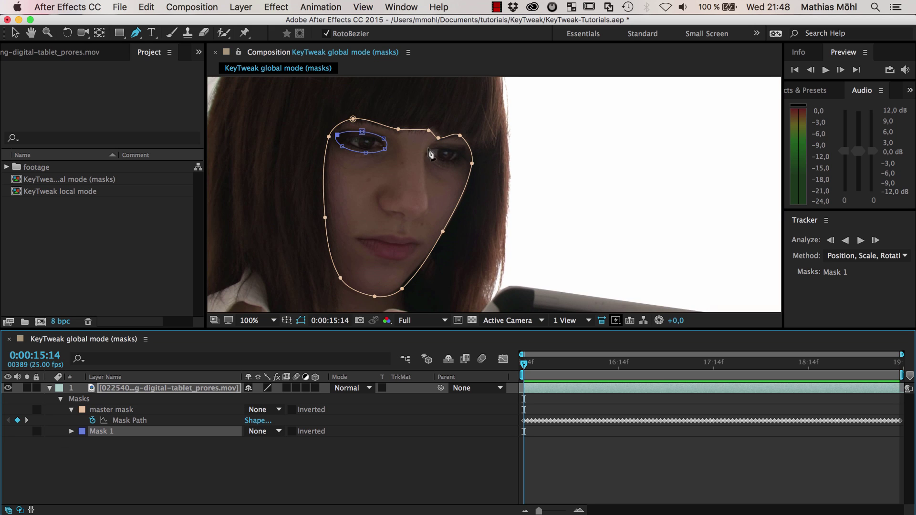
Draw Mask 2 around the right eye, set its mode to None, and check a few frames
drag(427, 149, 449, 146)
click(465, 151)
click(466, 159)
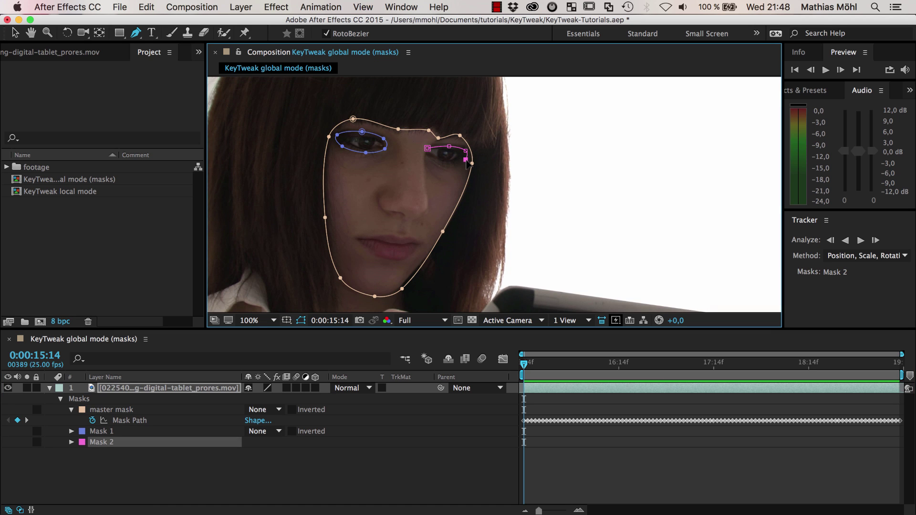
click(448, 165)
click(431, 160)
click(428, 149)
click(262, 441)
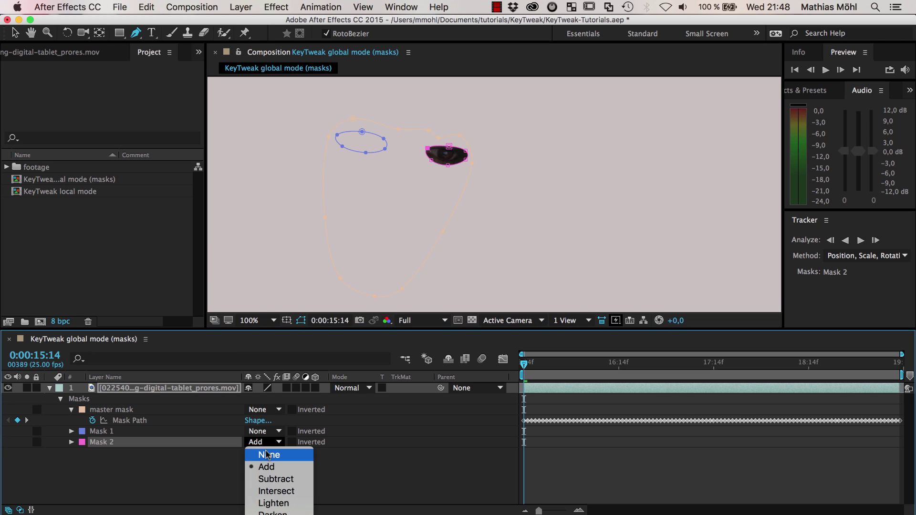
click(267, 453)
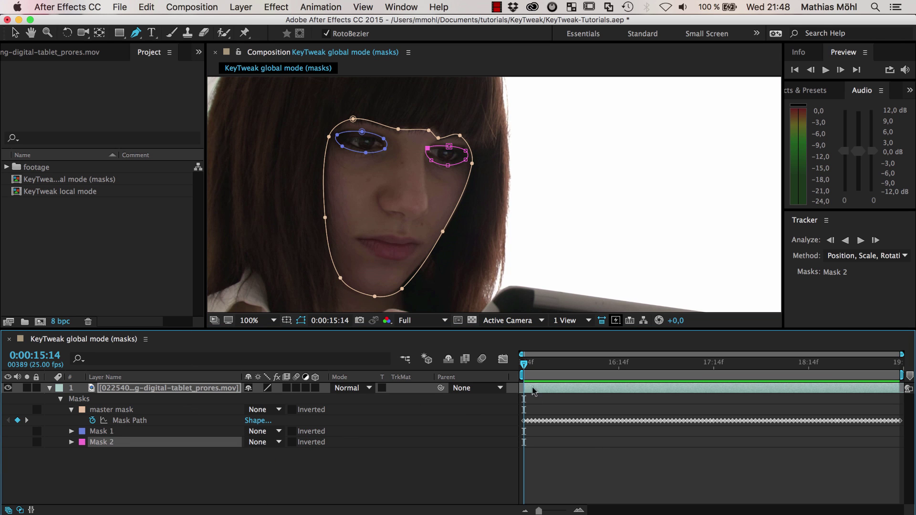
mouse_move(527, 366)
mouse_down()
mouse_move(619, 373)
mouse_move(524, 372)
mouse_up()
Select the master mask's path keyframes and open the MaskTrackerPlus.jsxbin panel from the Window menu
click(128, 410)
click(136, 421)
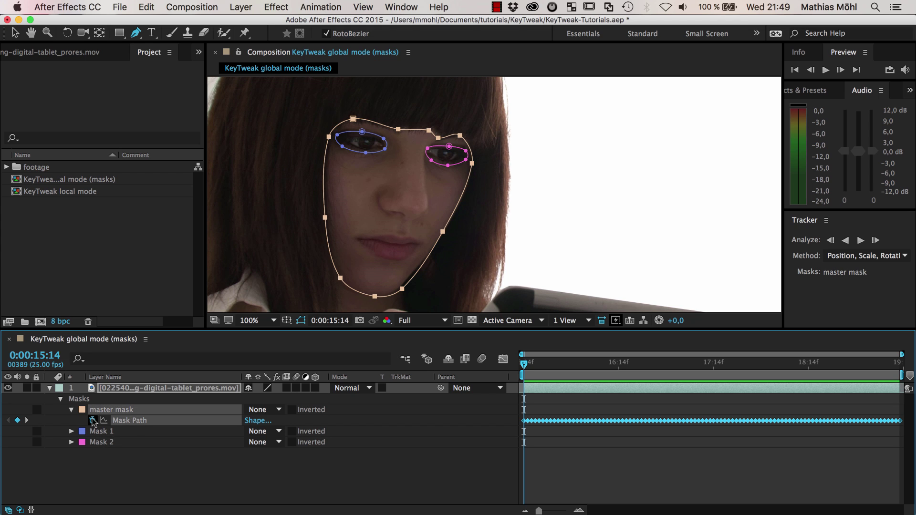
click(401, 7)
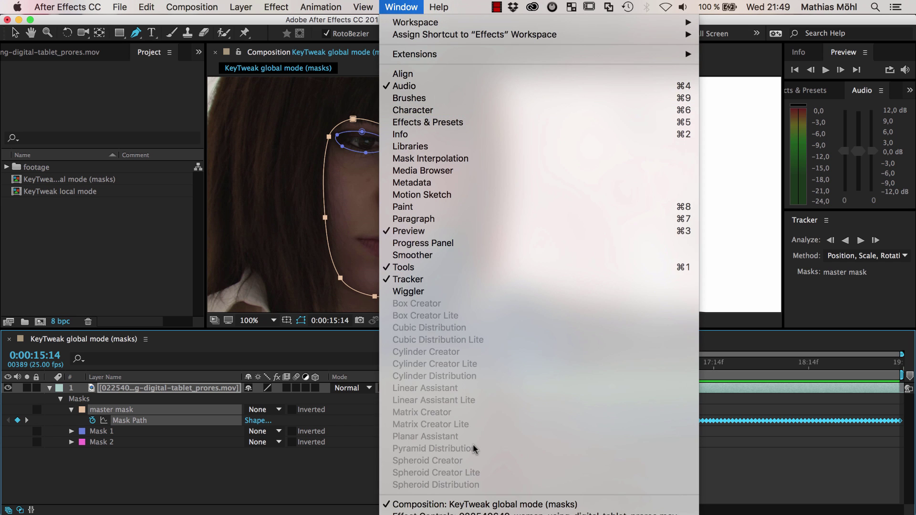
scroll(471, 445, down, 10)
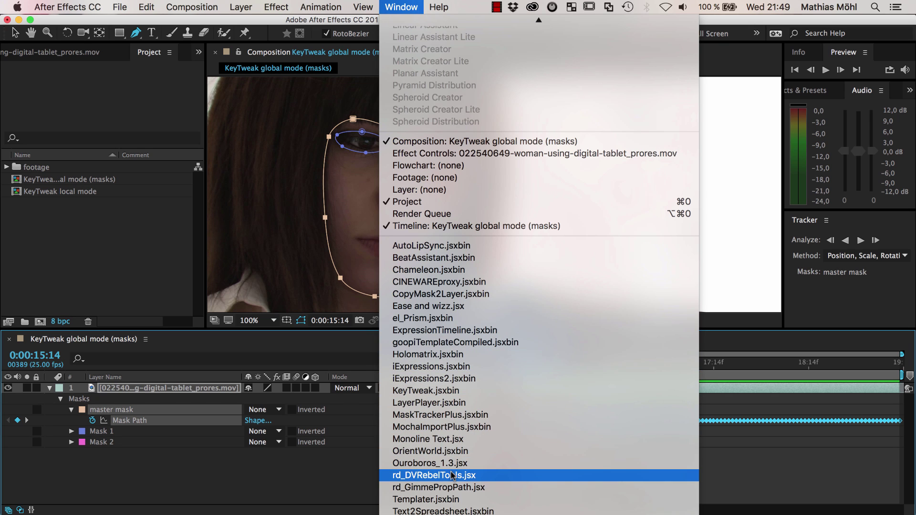
click(457, 420)
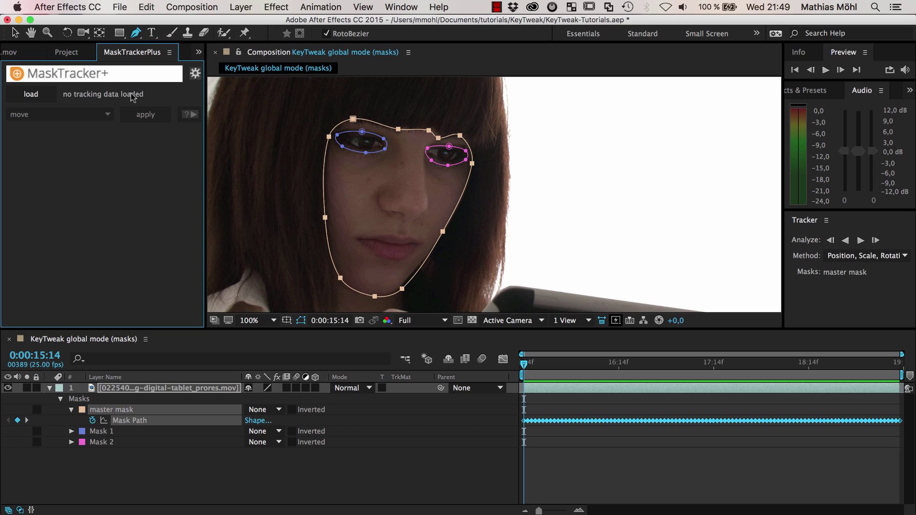
Reselect the master mask's path keyframes and load them as MaskTracker+ tracking data
click(121, 411)
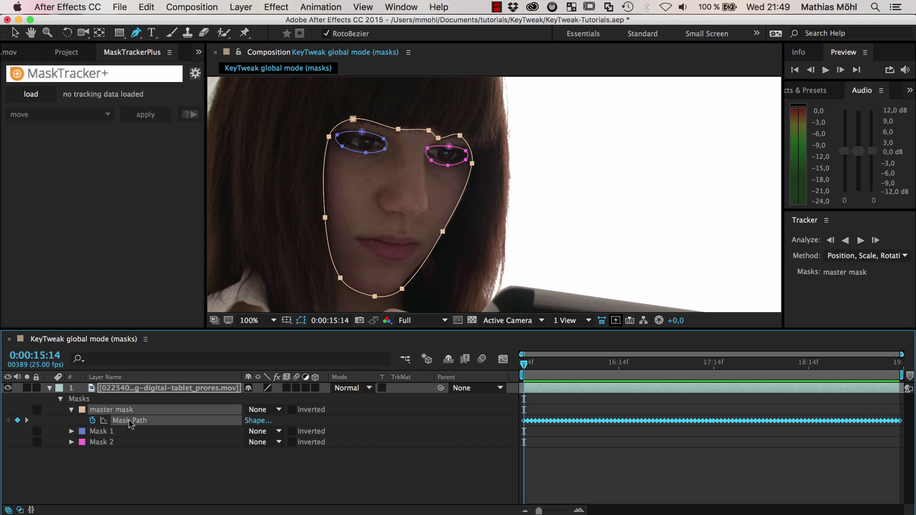
click(34, 94)
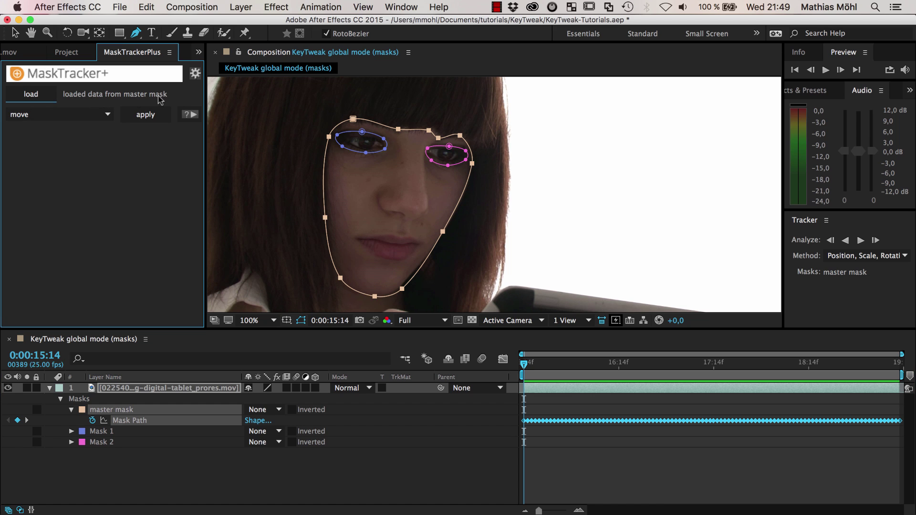
click(106, 115)
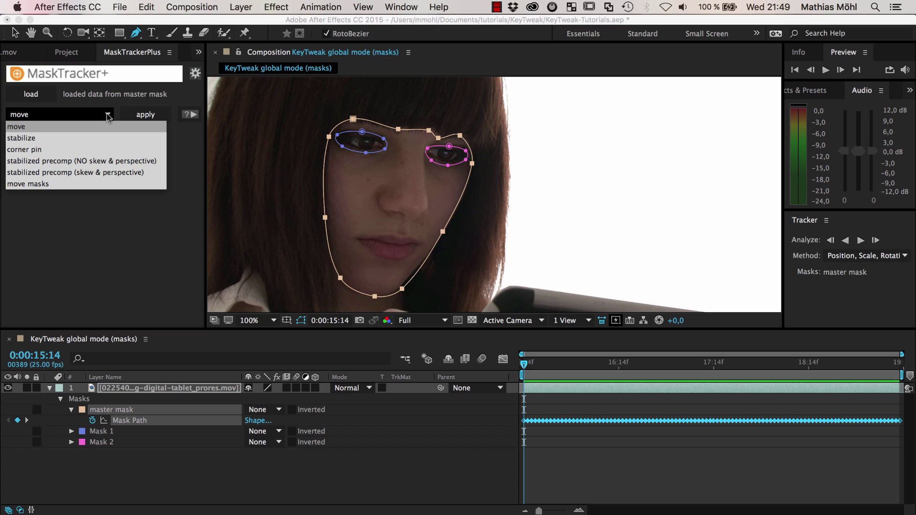
Apply the move masks action to Mask 1 and Mask 2 using the master track
click(55, 185)
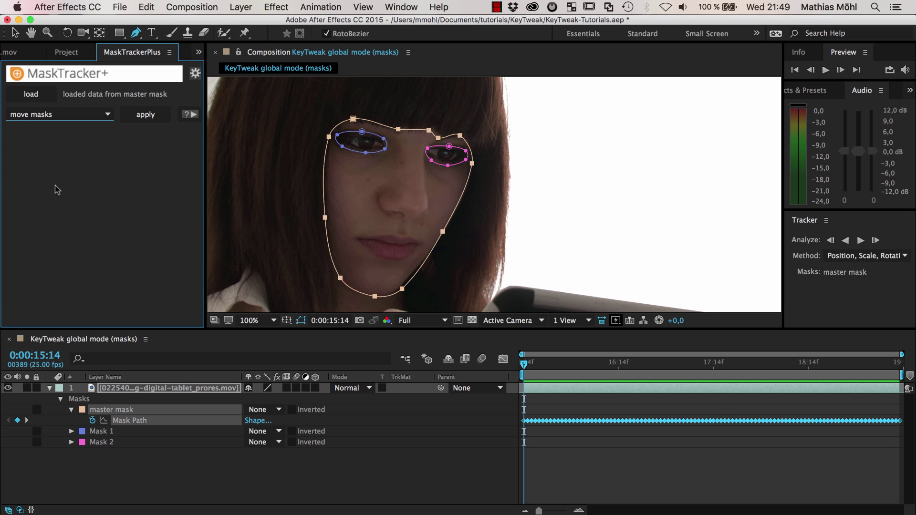
click(102, 432)
shift+click(107, 444)
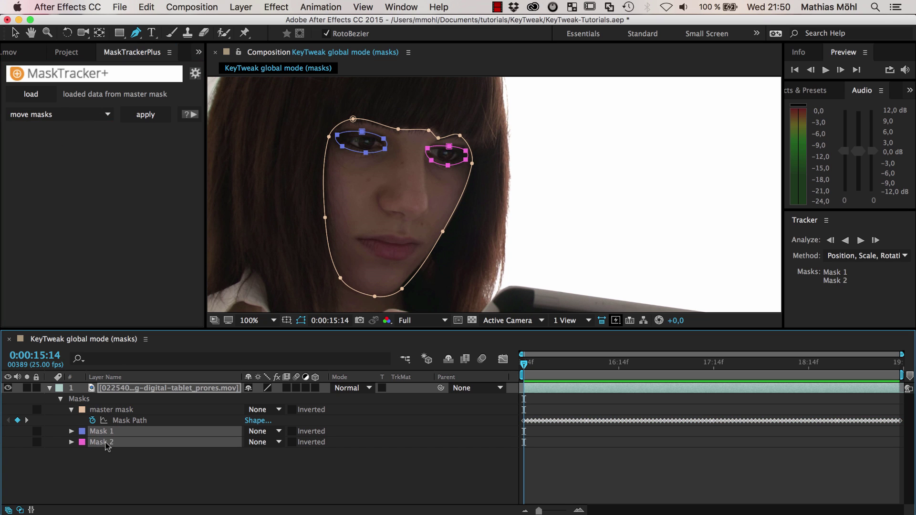
click(158, 119)
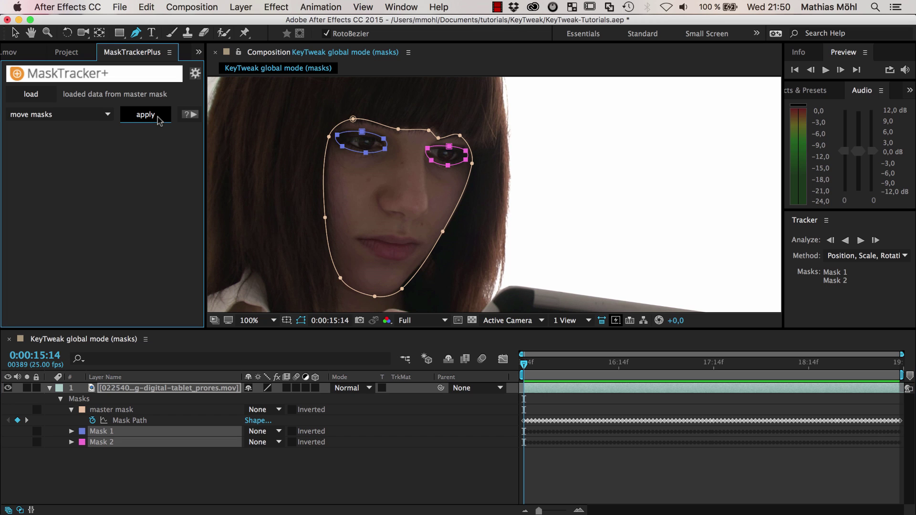
Reveal the mask path keyframes and scrub forward to confirm the eye masks follow the face
click(556, 445)
key(u)
key(u)
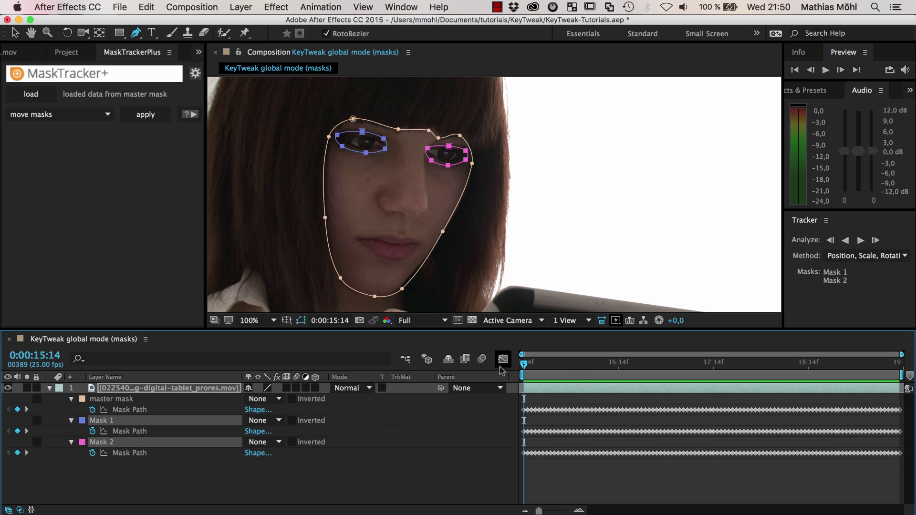
drag(523, 366, 533, 394)
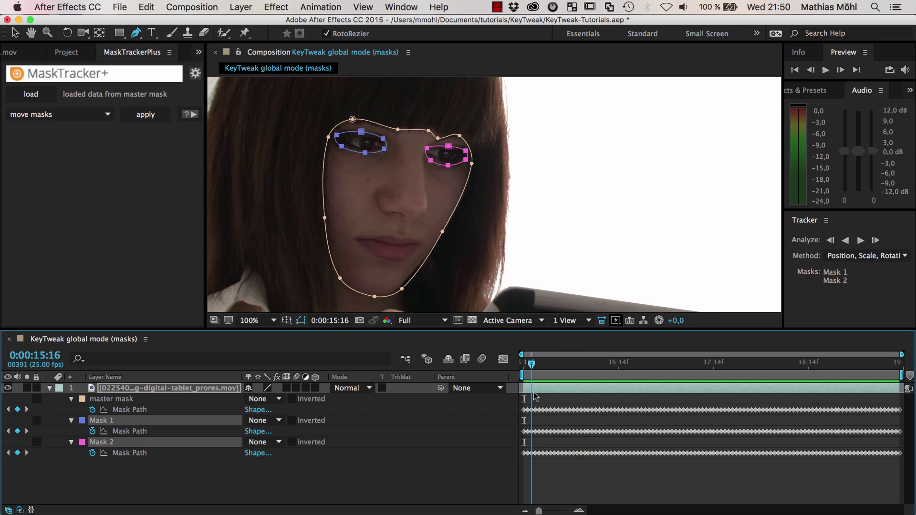